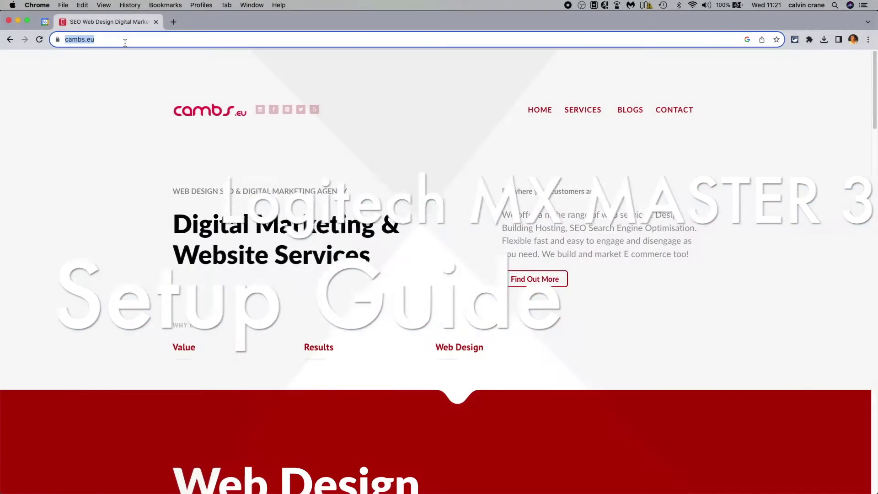
Load mxsetup.logi.com in Chrome and choose to get help connecting a device
{"action": "type", "text": "mxsetup.logi.com"}
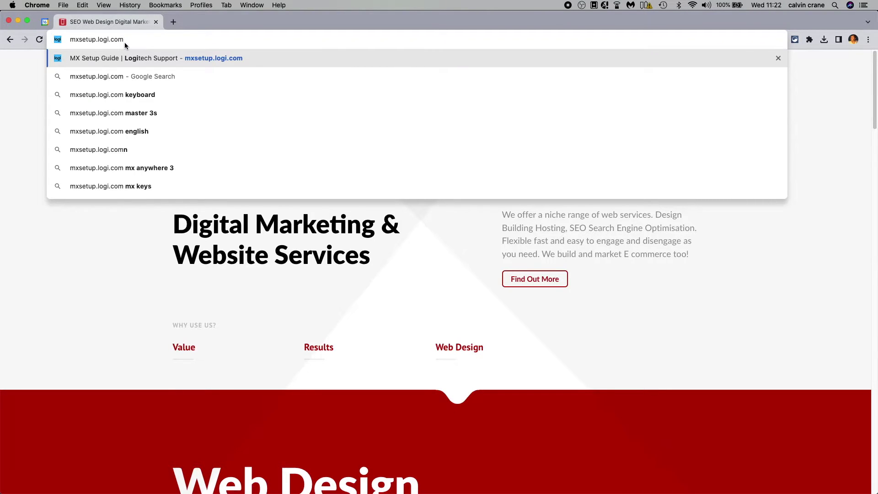
{"action": "key", "text": "Return"}
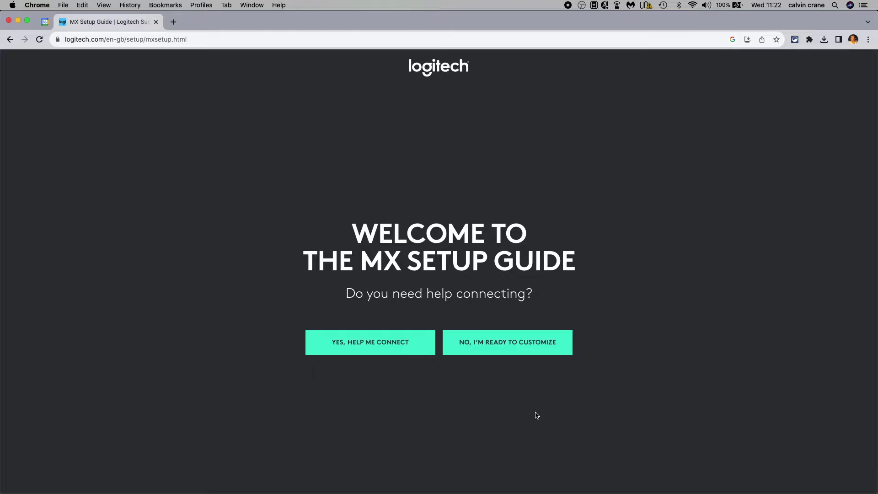
{"action": "left_click", "coordinate": [371, 348]}
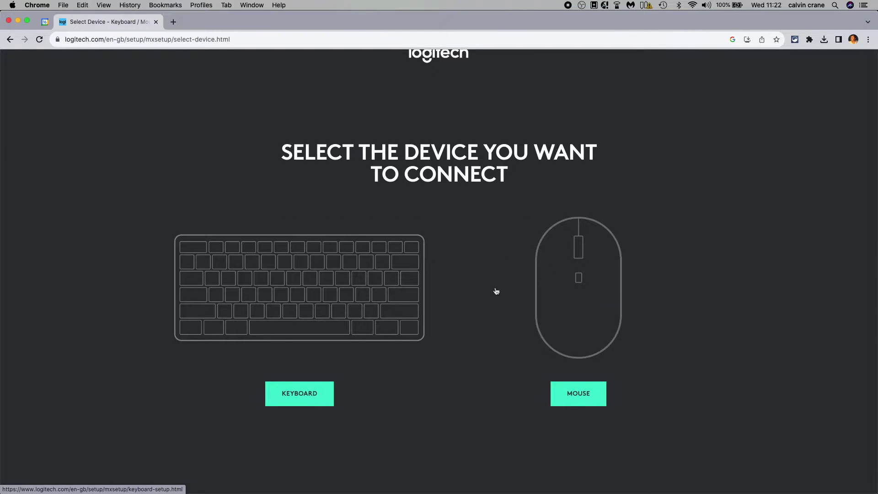
Choose Mouse, look through the receiver setup steps, then pick Connect via Bluetooth
{"action": "left_click", "coordinate": [578, 394]}
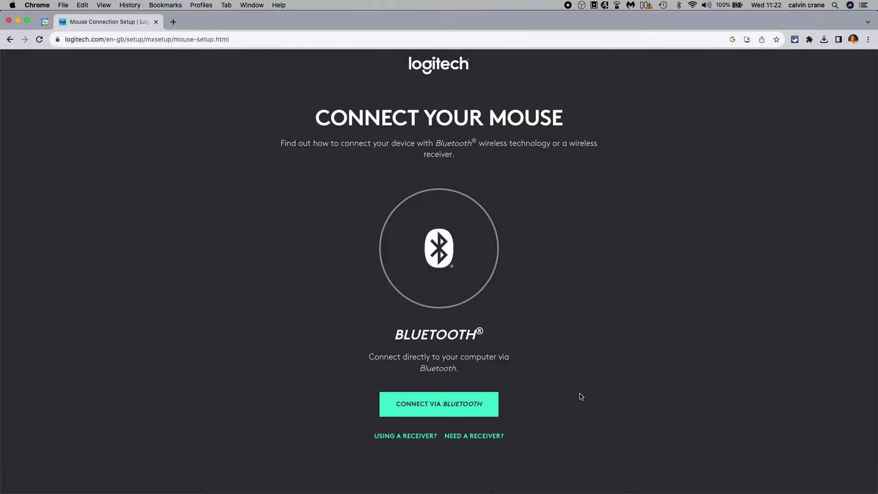
{"action": "left_click", "coordinate": [404, 437]}
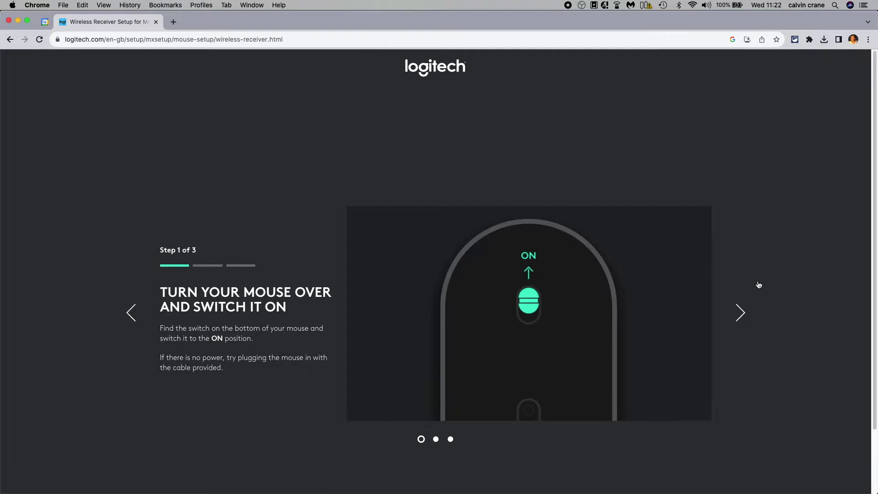
{"action": "left_click", "coordinate": [734, 315]}
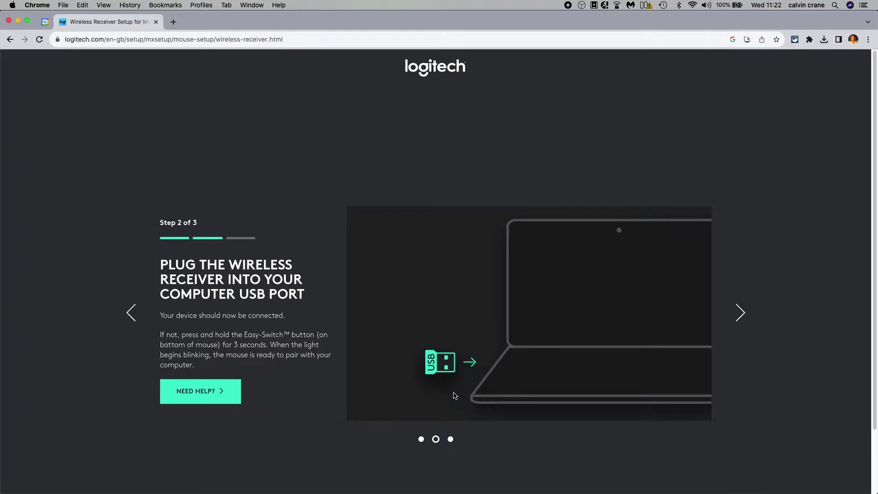
{"action": "left_click", "coordinate": [130, 314]}
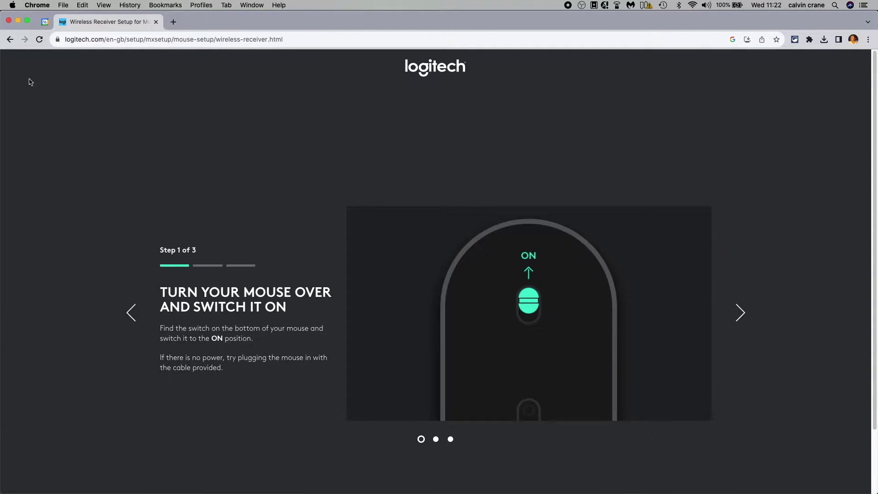
{"action": "left_click", "coordinate": [9, 41]}
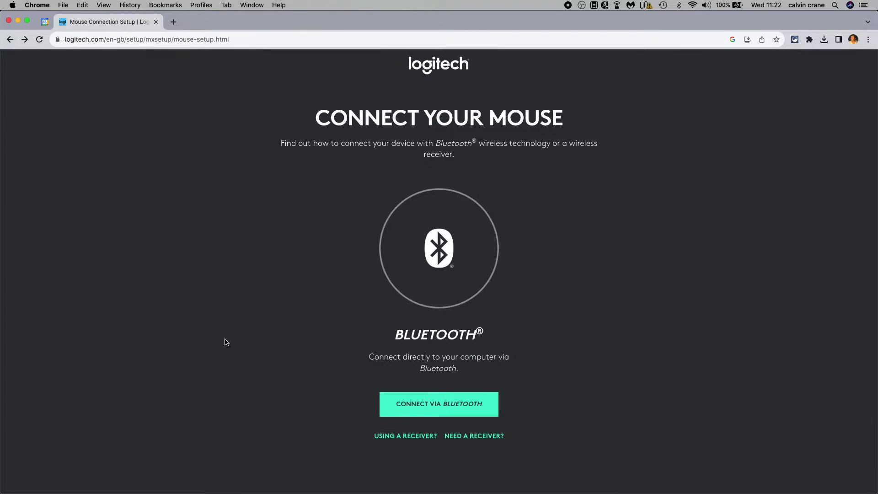
{"action": "left_click", "coordinate": [445, 404]}
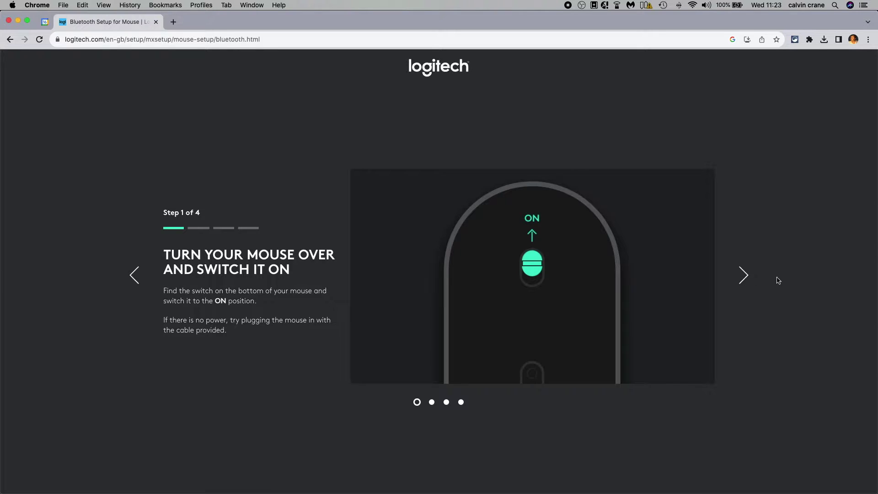
Step the Bluetooth guide past the blinking-LED step to step 3, Complete the Pairing, and show Launchpad's apps
{"action": "left_click", "coordinate": [743, 280]}
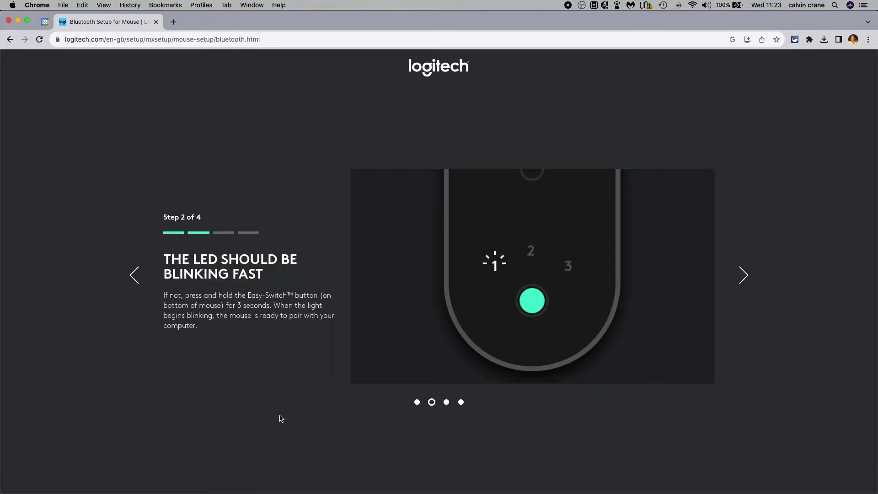
{"action": "mouse_move", "coordinate": [152, 493]}
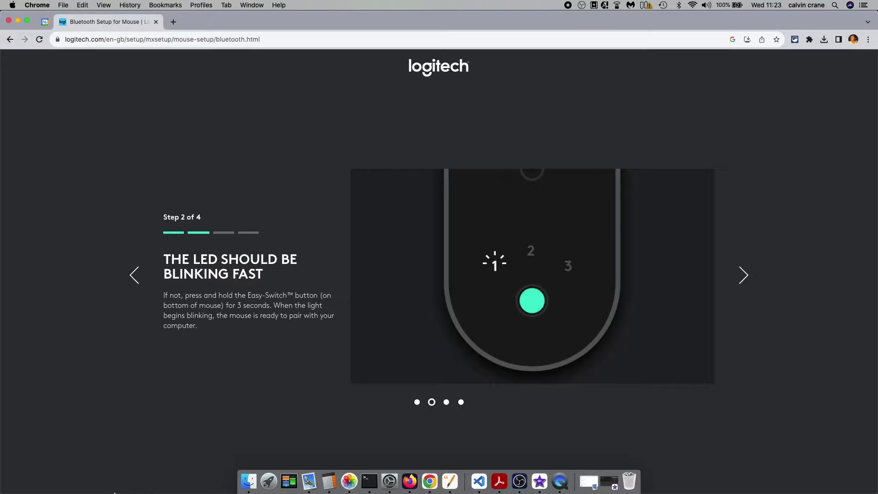
{"action": "left_click", "coordinate": [743, 277]}
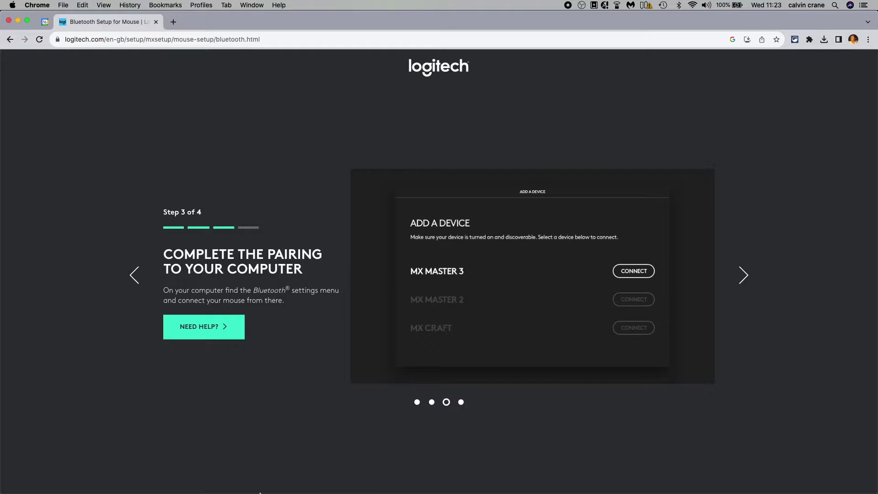
{"action": "mouse_move", "coordinate": [266, 483]}
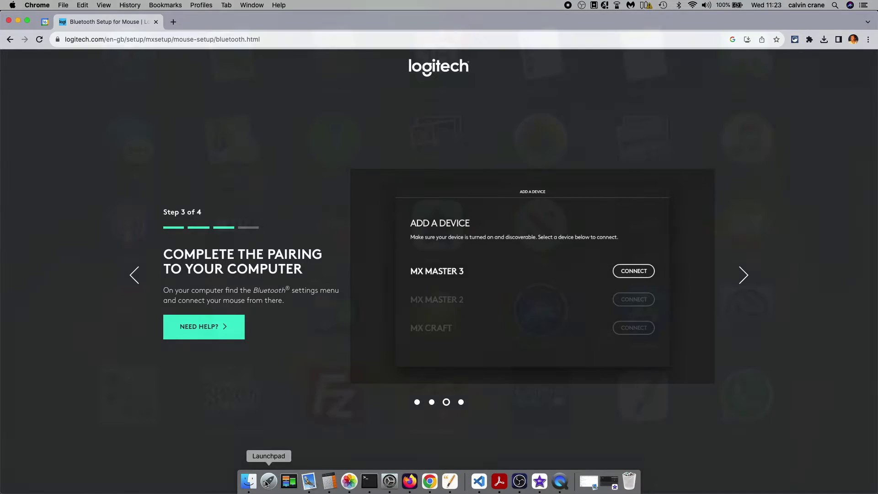
{"action": "left_click", "coordinate": [268, 481]}
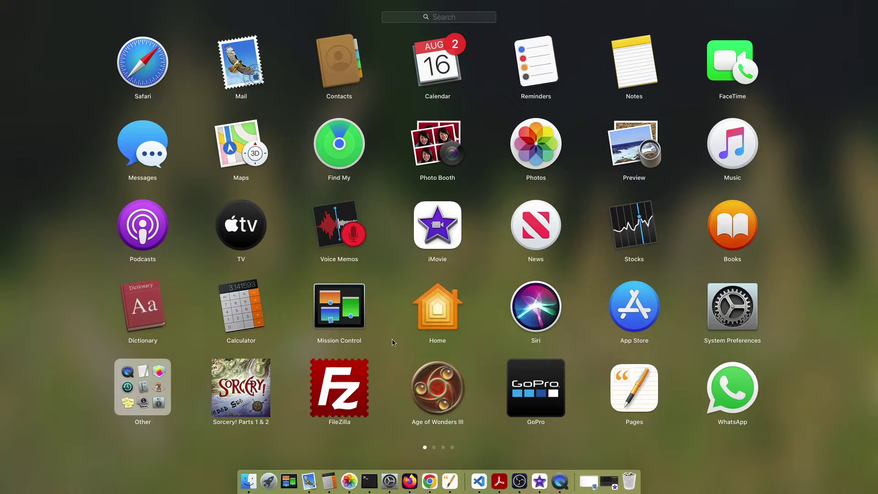
In Bluetooth preferences, connect the MX Master mouse, then close the window
{"action": "left_click", "coordinate": [389, 480]}
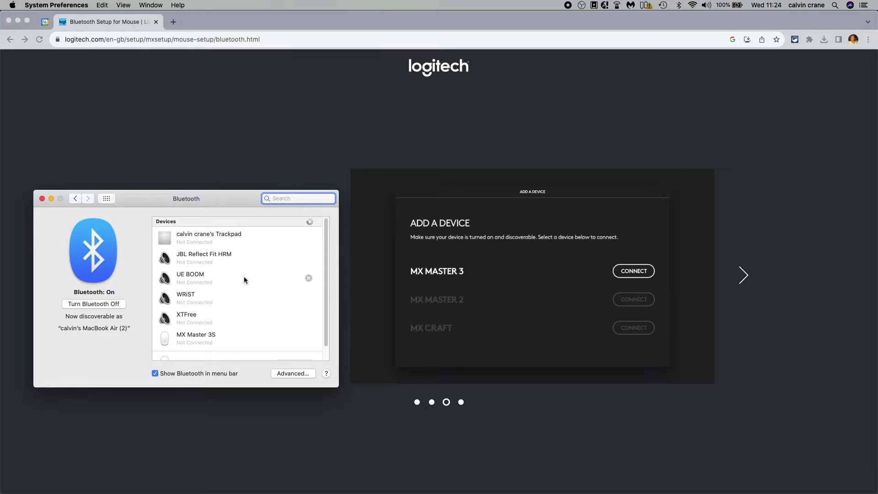
{"action": "scroll", "coordinate": [243, 280], "scroll_direction": "down", "scroll_amount": 2}
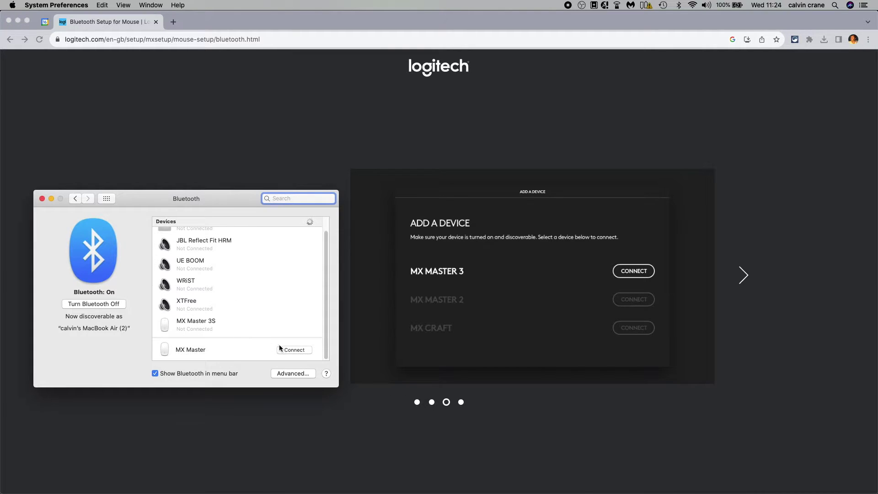
{"action": "left_click", "coordinate": [291, 350]}
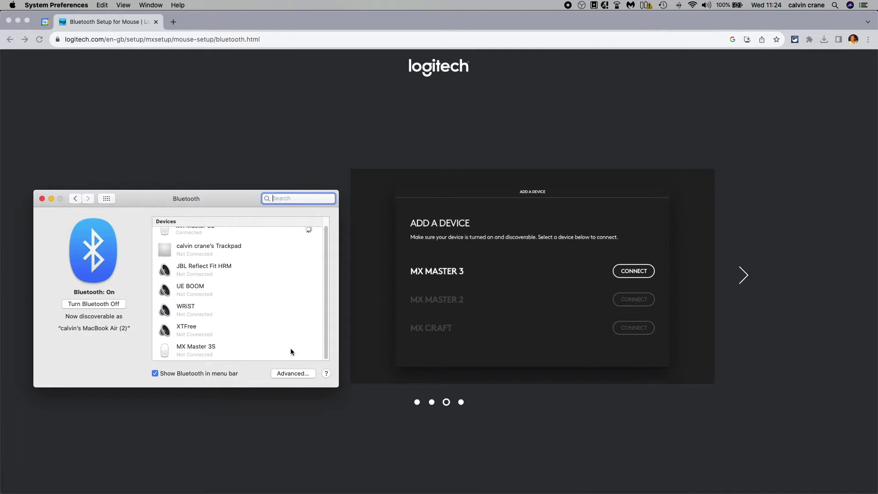
{"action": "scroll", "coordinate": [295, 302], "scroll_direction": "up", "scroll_amount": 1}
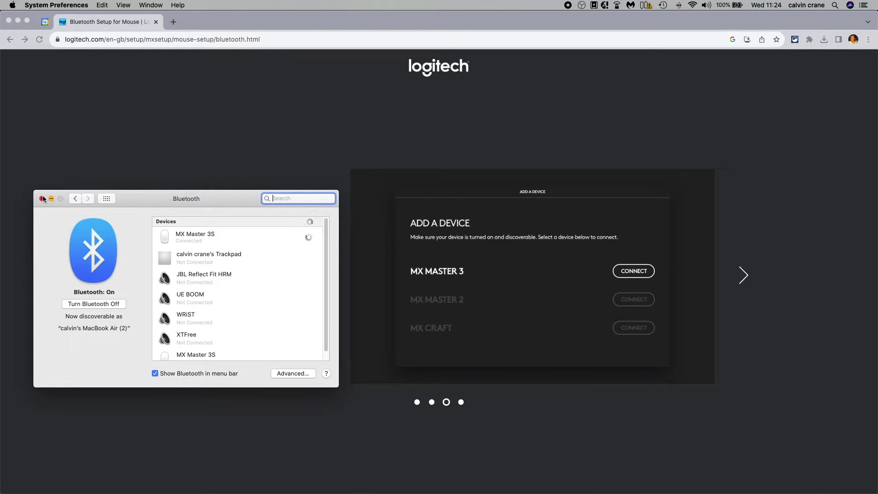
{"action": "left_click", "coordinate": [43, 199]}
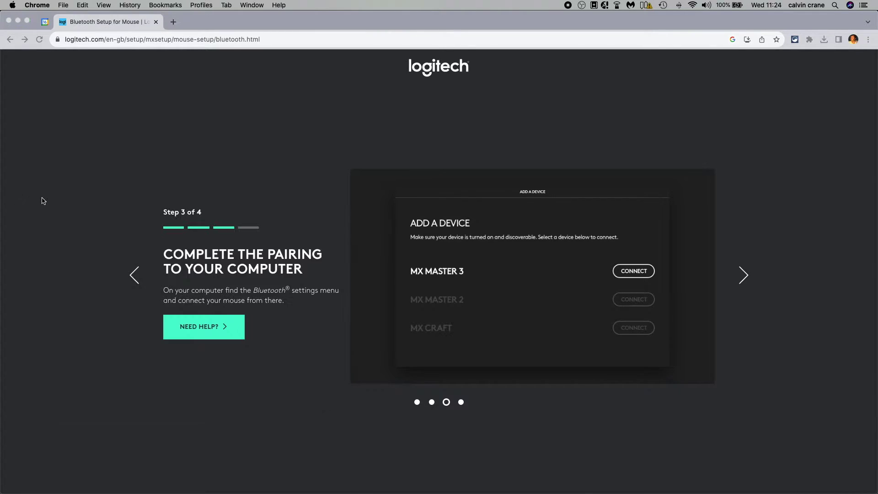
Advance the setup guide to step 4 of 4, Install Logi Options+
{"action": "left_click", "coordinate": [747, 284]}
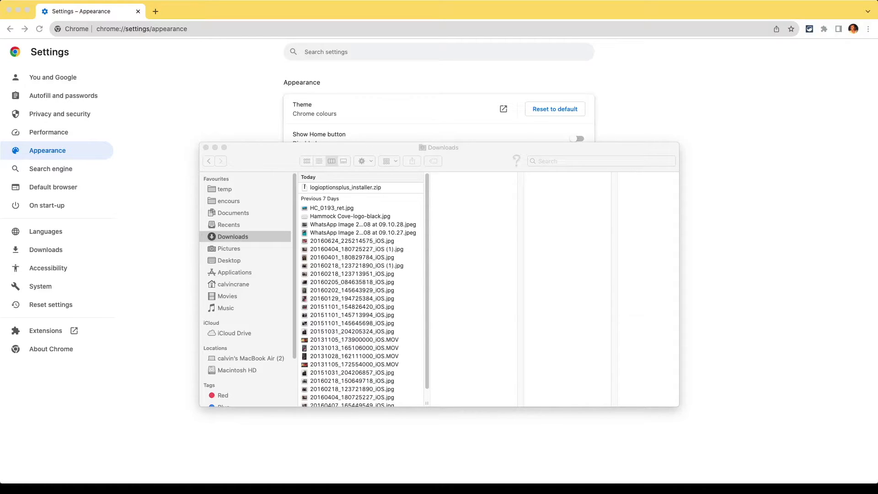
Extract logioptionsplus_installer.zip in Downloads and run the Logi Options+ Installer
{"action": "left_click", "coordinate": [322, 189]}
{"action": "left_click", "coordinate": [320, 187]}
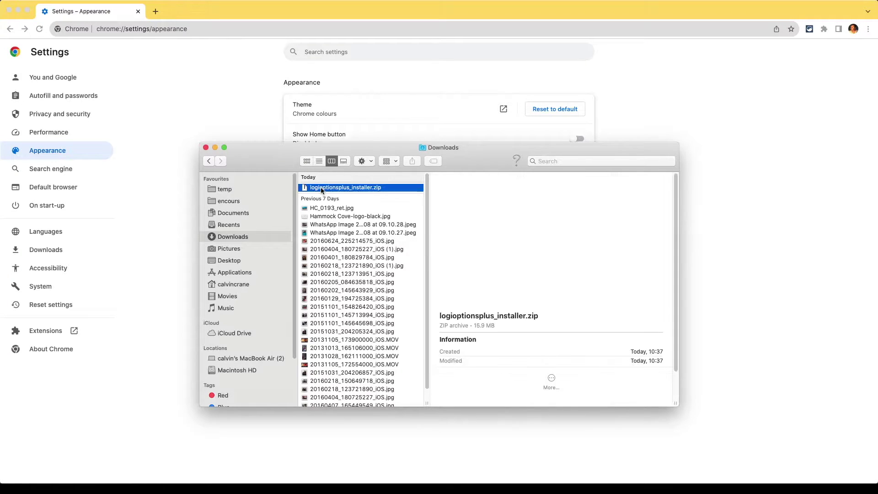
{"action": "double_click", "coordinate": [306, 189]}
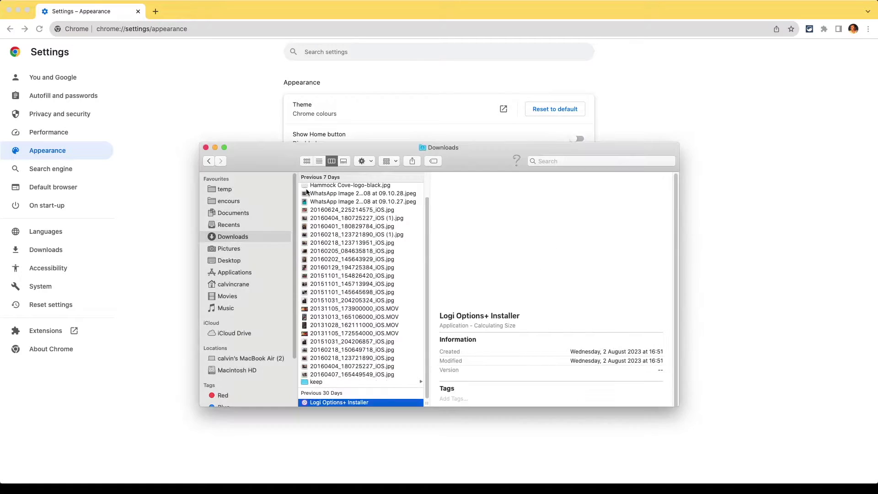
{"action": "scroll", "coordinate": [370, 254], "scroll_direction": "up", "scroll_amount": 2}
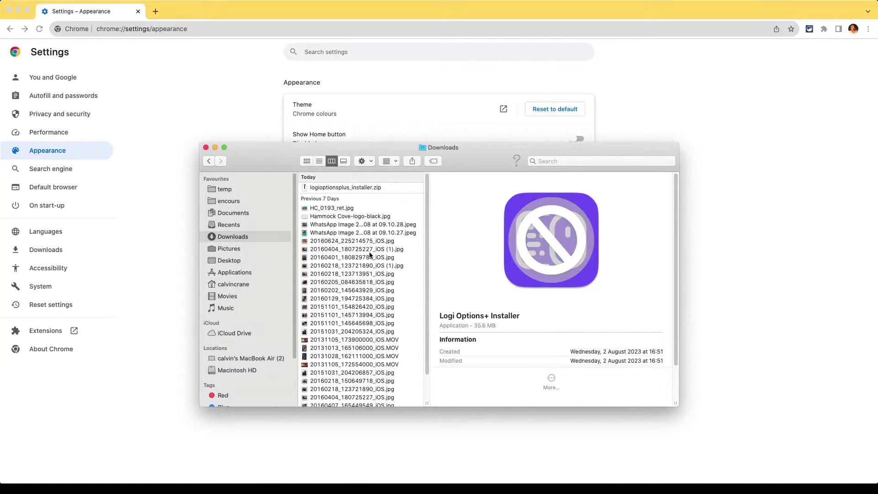
{"action": "scroll", "coordinate": [363, 237], "scroll_direction": "down", "scroll_amount": 2}
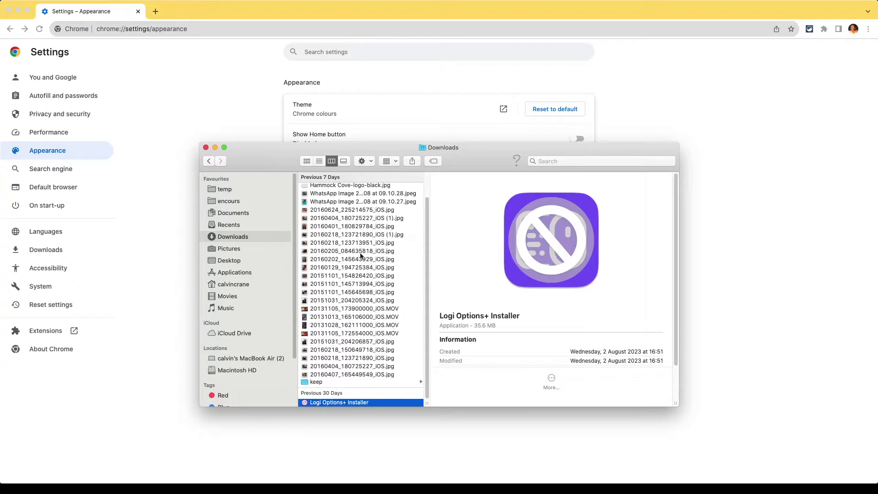
{"action": "double_click", "coordinate": [305, 403]}
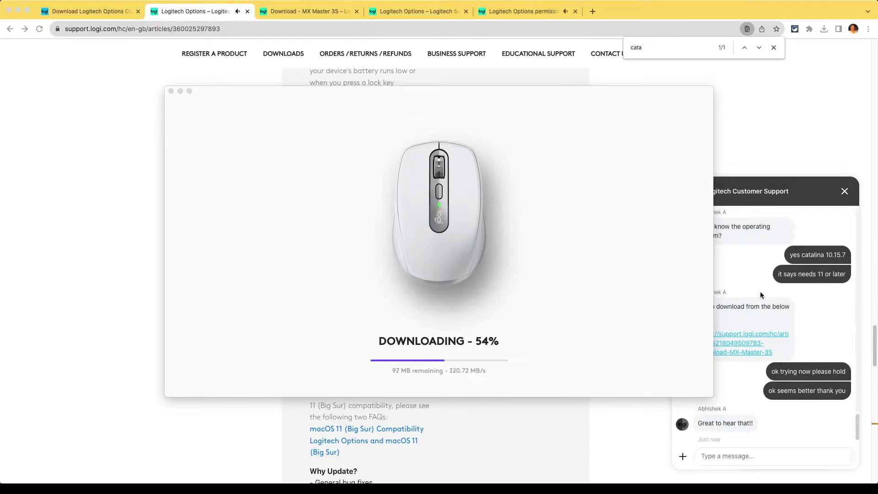
Send a quick thank-you reply in the browser's support chat
{"action": "left_click", "coordinate": [808, 183]}
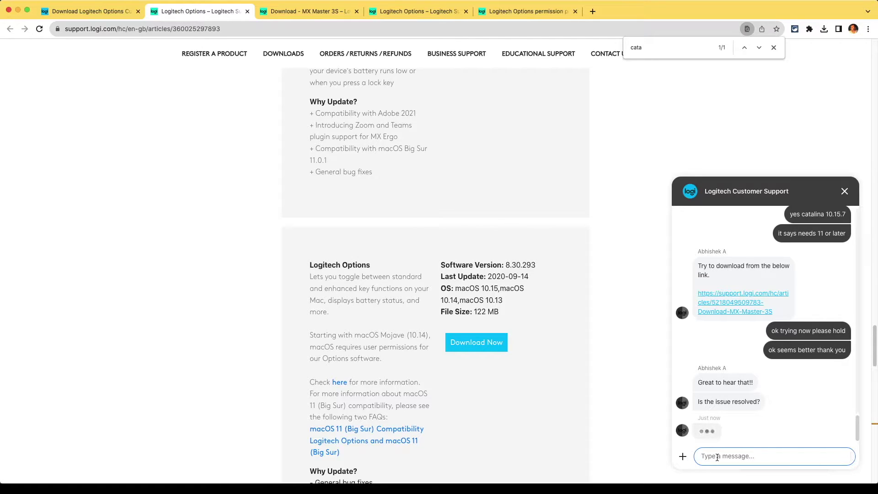
{"action": "type", "text": "thanks"}
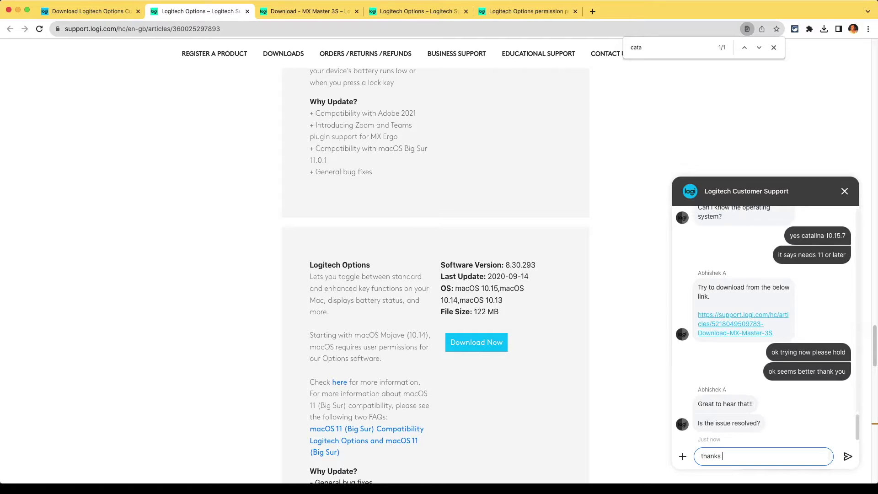
{"action": "key", "text": "Return"}
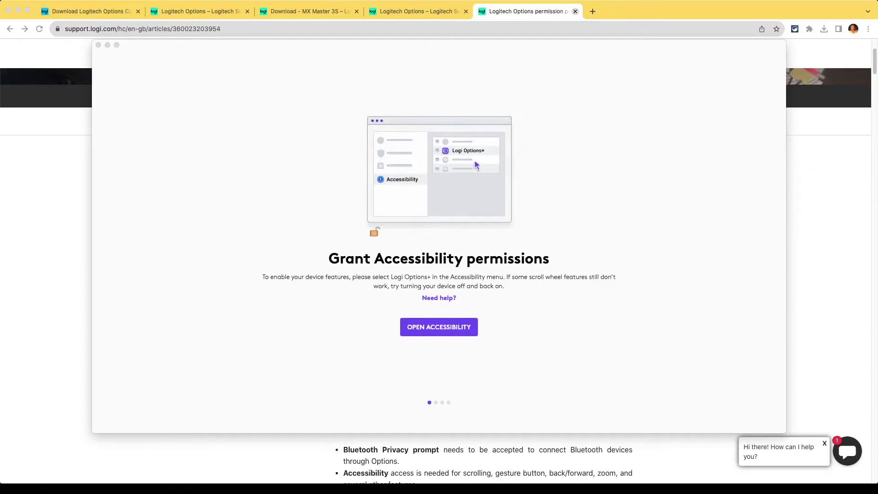
Switch to Logi Options+ and open the macOS Accessibility permission settings
{"action": "key", "text": "super+Tab"}
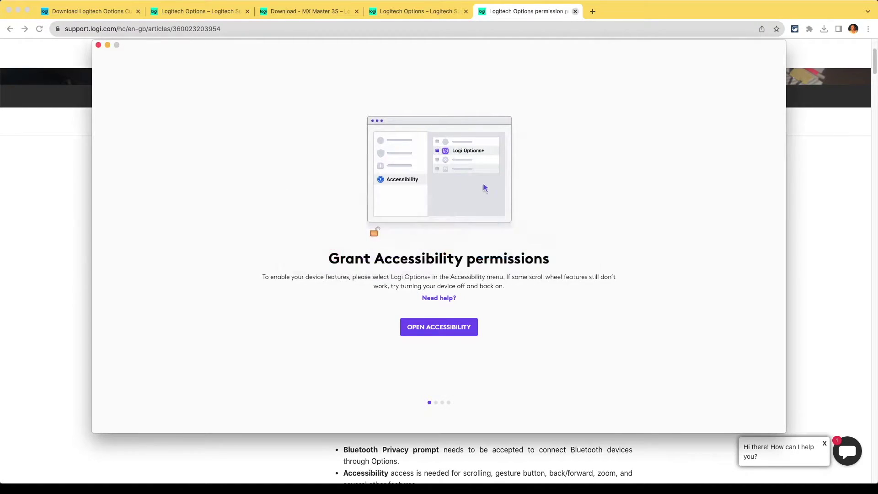
{"action": "key", "text": "super+Tab"}
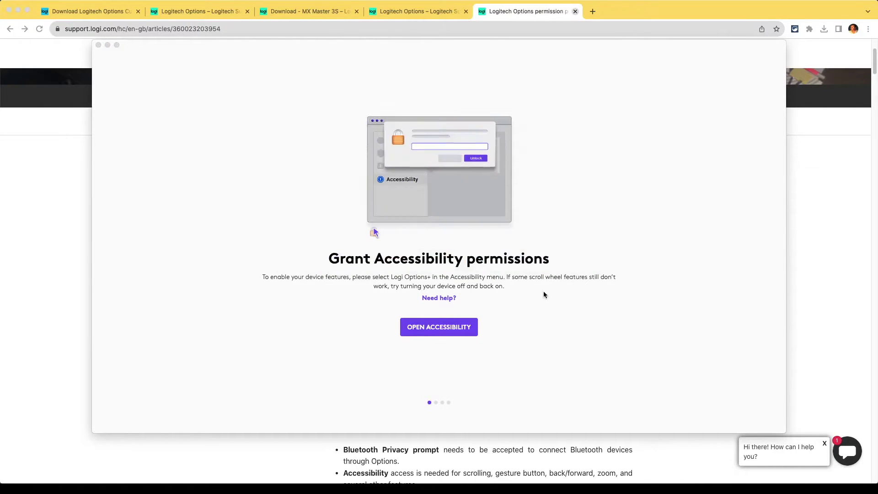
{"action": "left_click", "coordinate": [436, 330]}
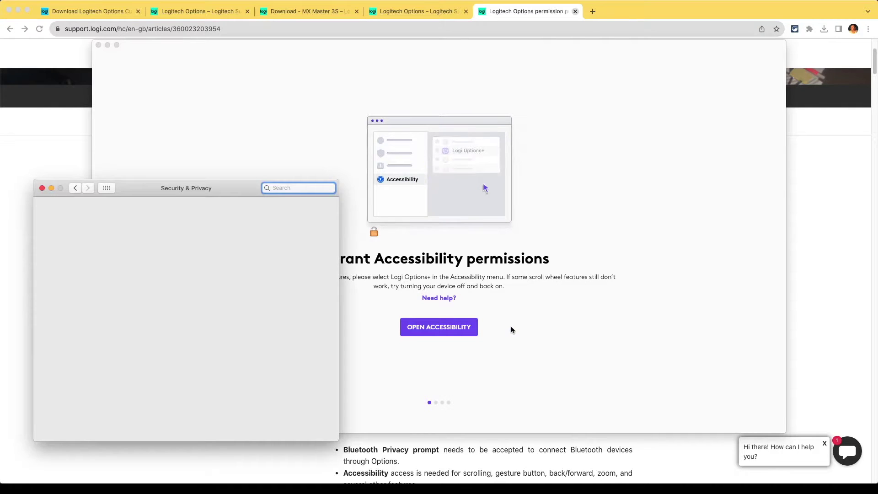
Under Privacy > Accessibility, unlock with the admin password, check Logi Options+, relock, and return to setup
{"action": "left_click", "coordinate": [89, 393]}
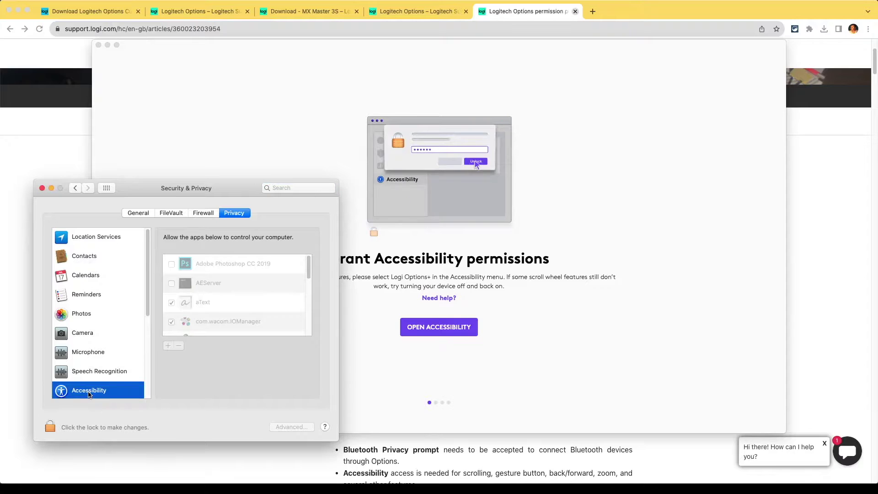
{"action": "scroll", "coordinate": [250, 309], "scroll_direction": "down", "scroll_amount": 5}
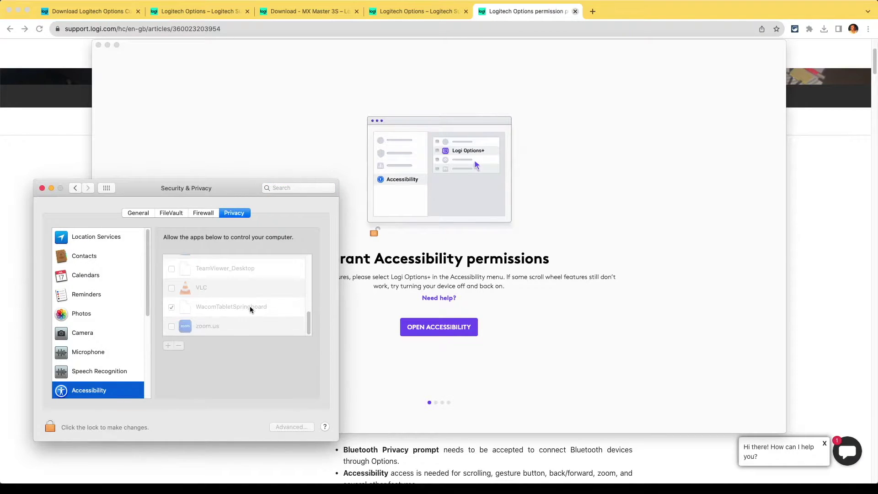
{"action": "scroll", "coordinate": [250, 309], "scroll_direction": "up", "scroll_amount": 3}
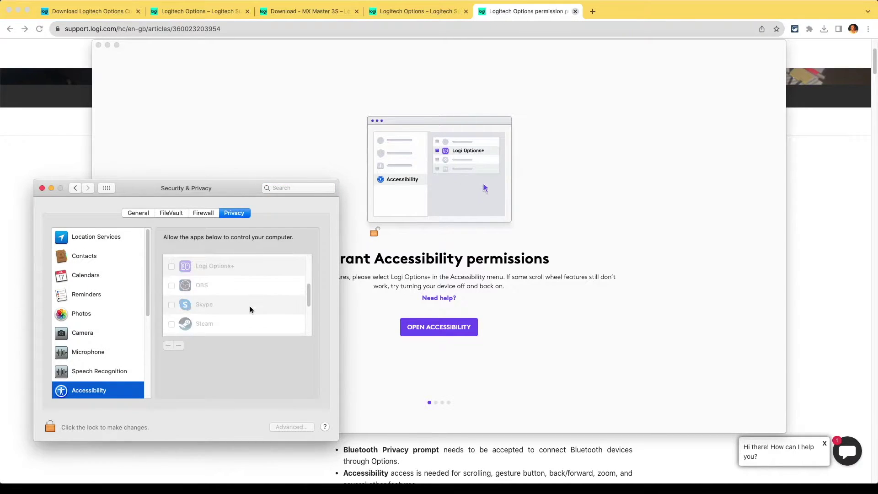
{"action": "left_click", "coordinate": [210, 272]}
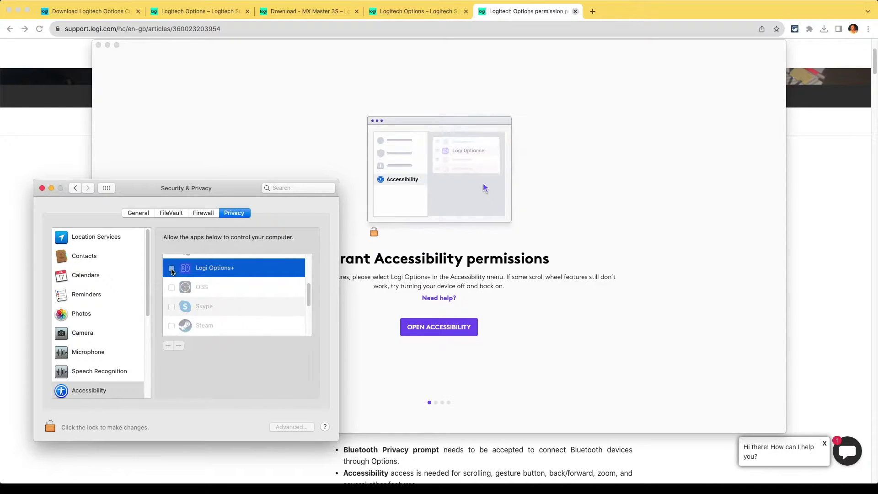
{"action": "left_click", "coordinate": [50, 427]}
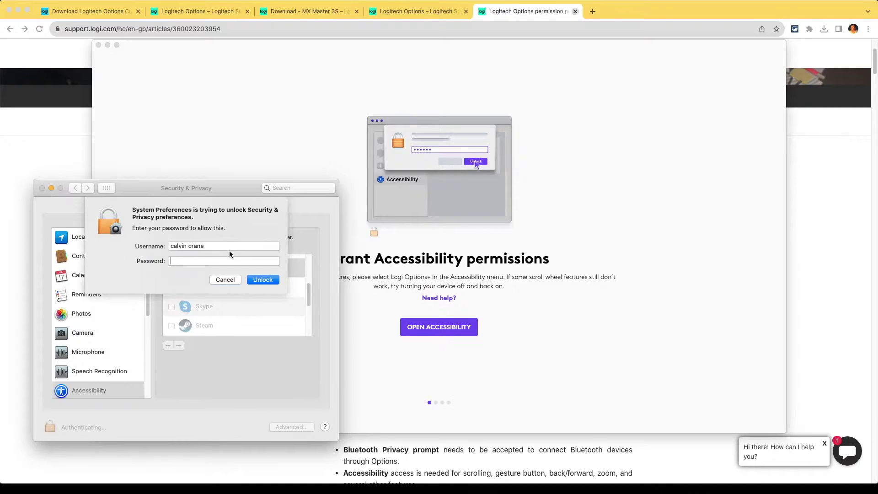
{"action": "type", "text": "••••"}
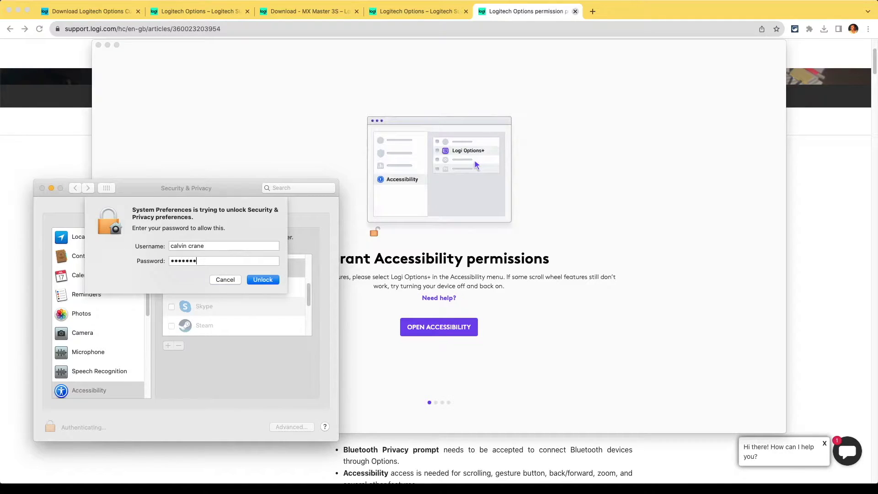
{"action": "type", "text": "•••••••"}
{"action": "key", "text": "Return"}
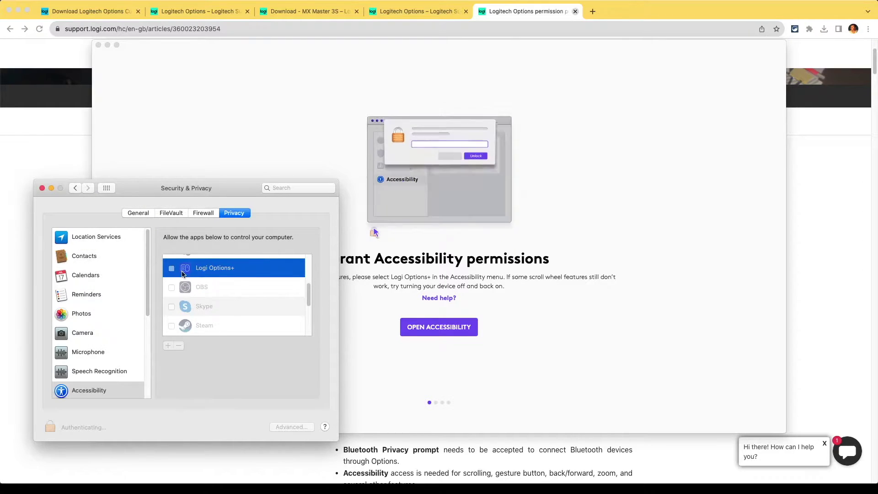
{"action": "left_click", "coordinate": [171, 269]}
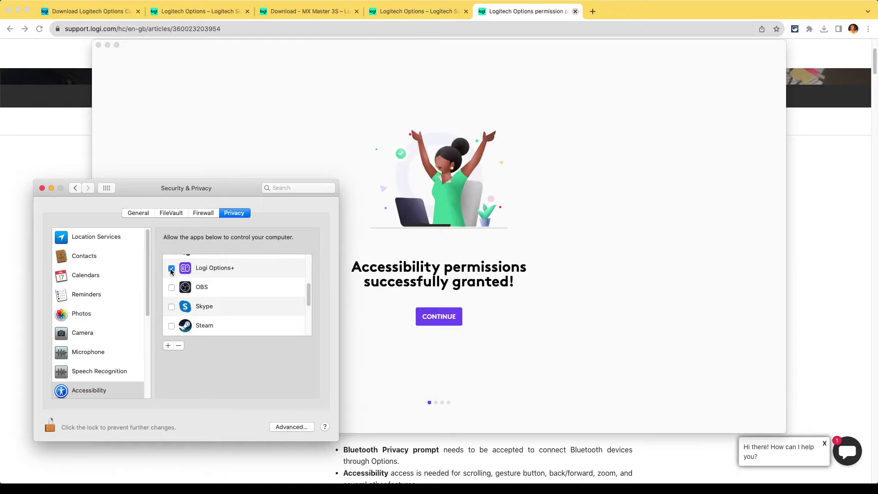
{"action": "left_click", "coordinate": [49, 427]}
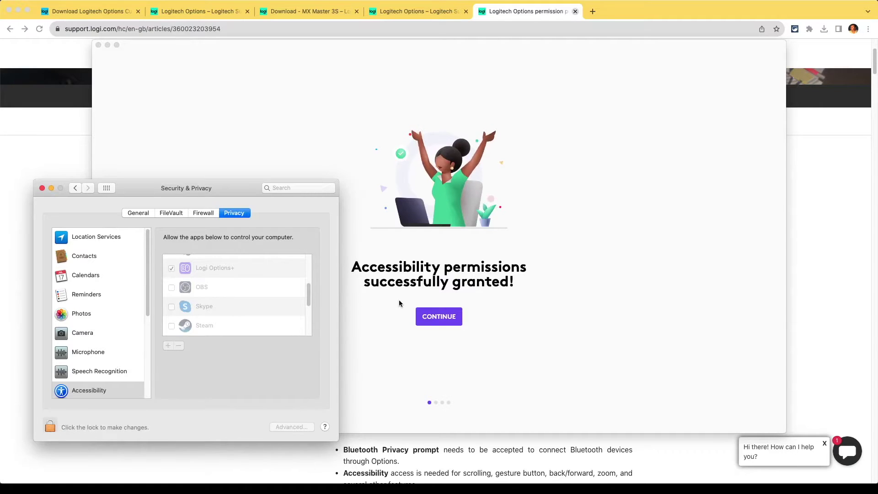
{"action": "left_click", "coordinate": [370, 312]}
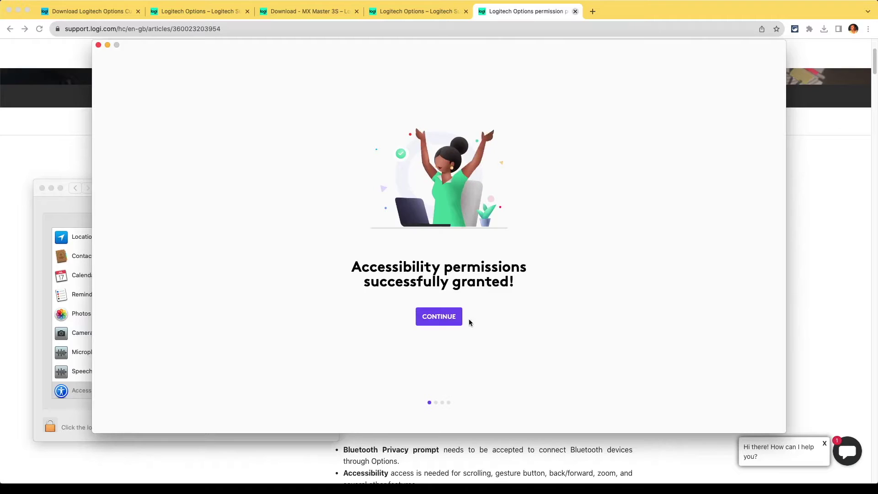
Move to the Input Monitoring step and allow Logi Options+ under Privacy > Input Monitoring after unlocking
{"action": "left_click", "coordinate": [434, 315]}
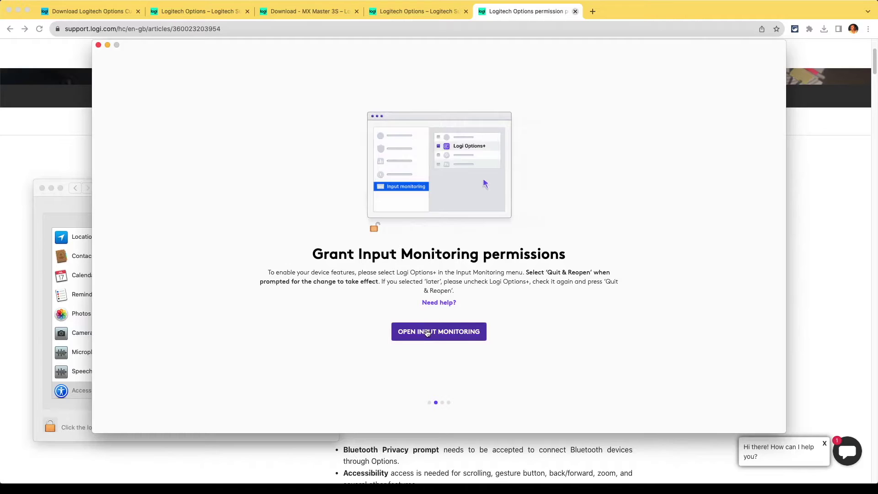
{"action": "left_click", "coordinate": [427, 332]}
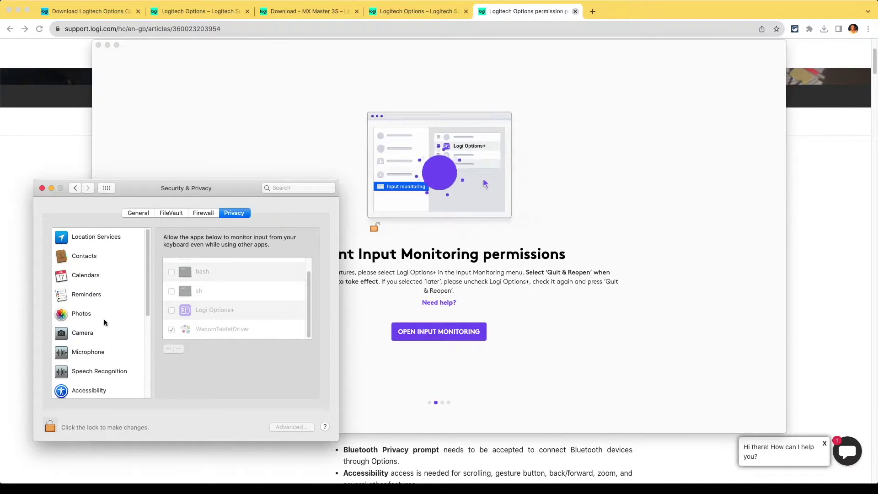
{"action": "scroll", "coordinate": [103, 319], "scroll_direction": "down", "scroll_amount": 3}
{"action": "left_click", "coordinate": [96, 376]}
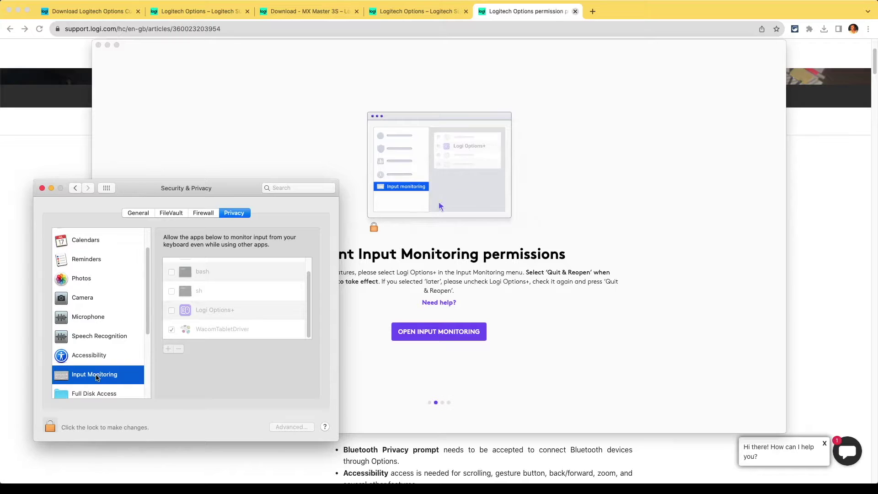
{"action": "left_click", "coordinate": [172, 312]}
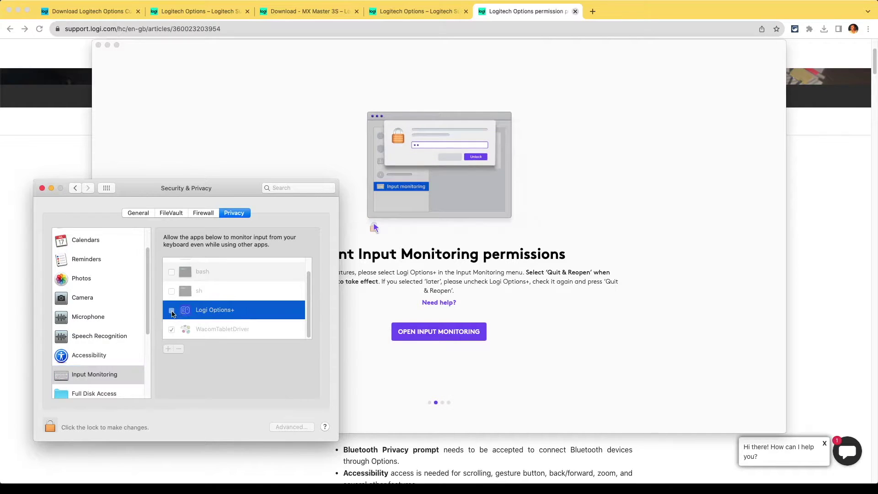
{"action": "left_click", "coordinate": [49, 428]}
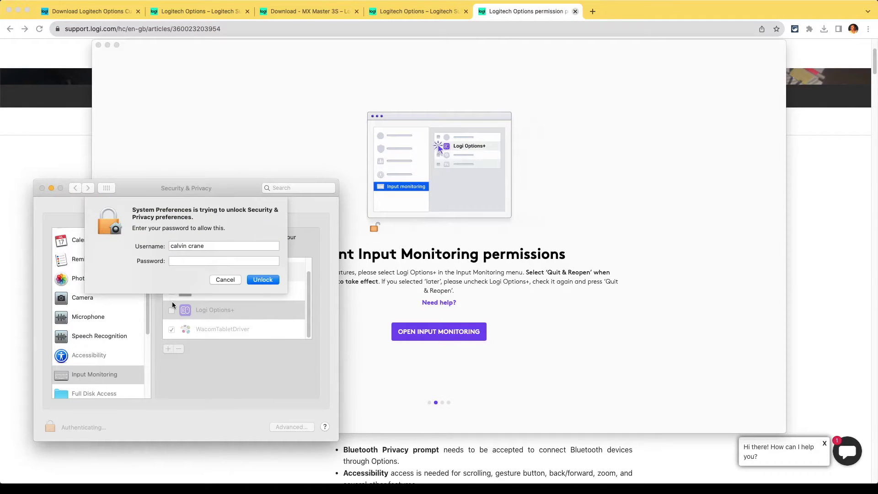
{"action": "type", "text": "*******"}
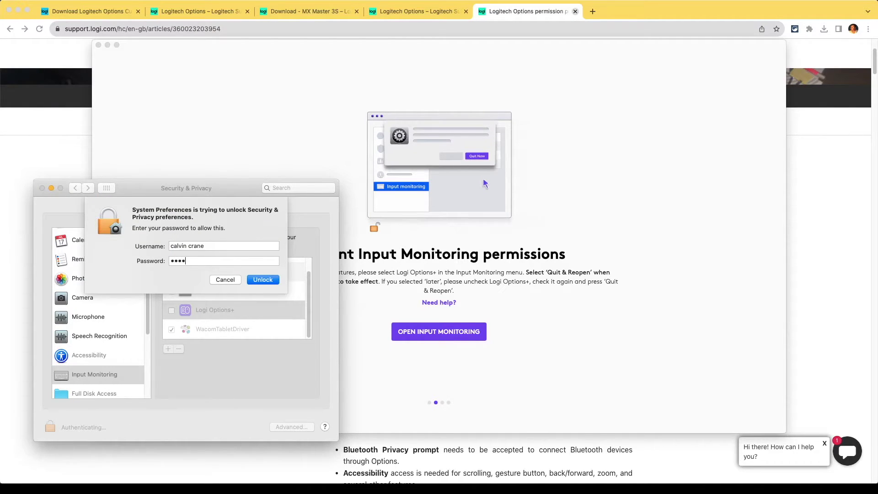
{"action": "type", "text": "****"}
{"action": "key", "text": "Return"}
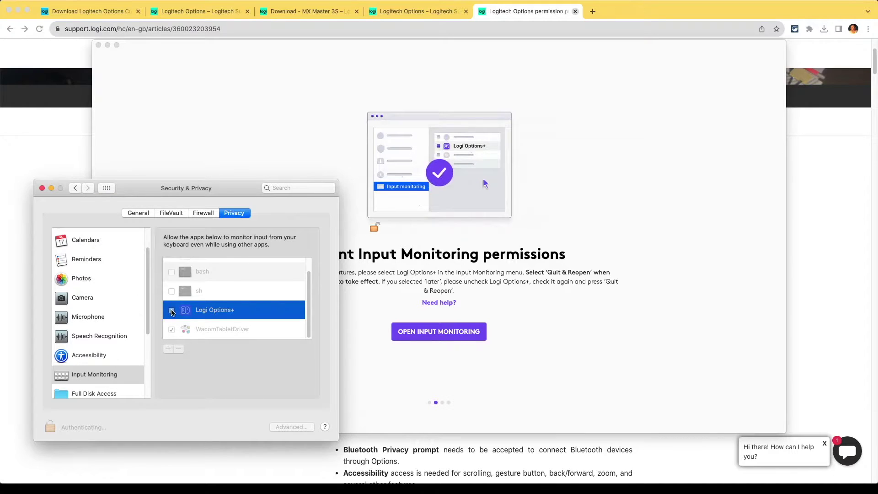
{"action": "left_click", "coordinate": [172, 311]}
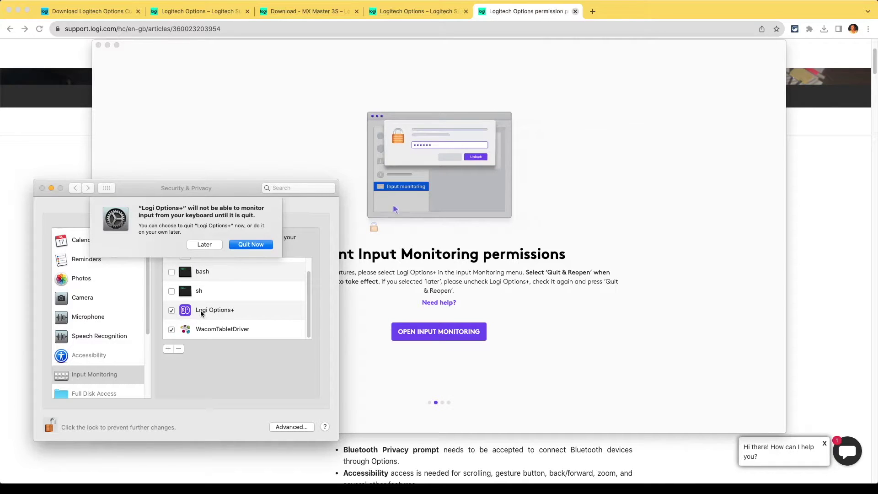
Dismiss the quit prompt, relock the privacy settings, and continue past the permission-granted confirmation
{"action": "left_click", "coordinate": [241, 245]}
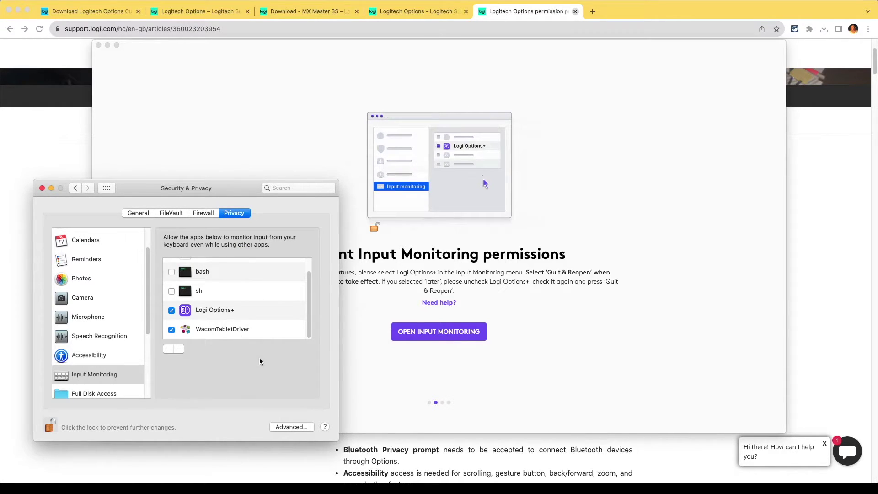
{"action": "left_click", "coordinate": [361, 333]}
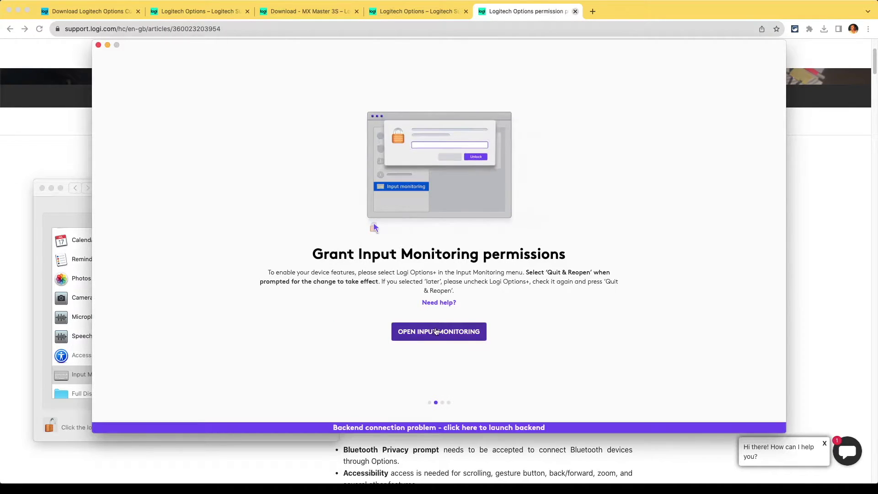
{"action": "left_click", "coordinate": [437, 331]}
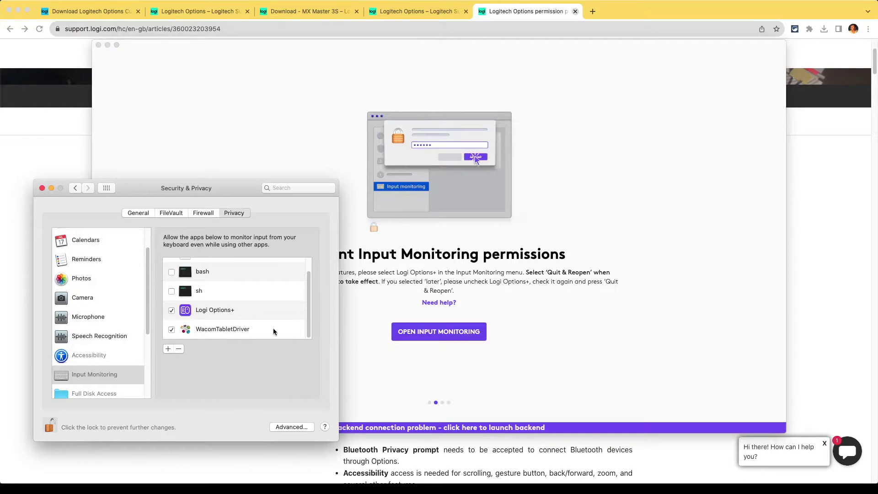
{"action": "left_click", "coordinate": [50, 426]}
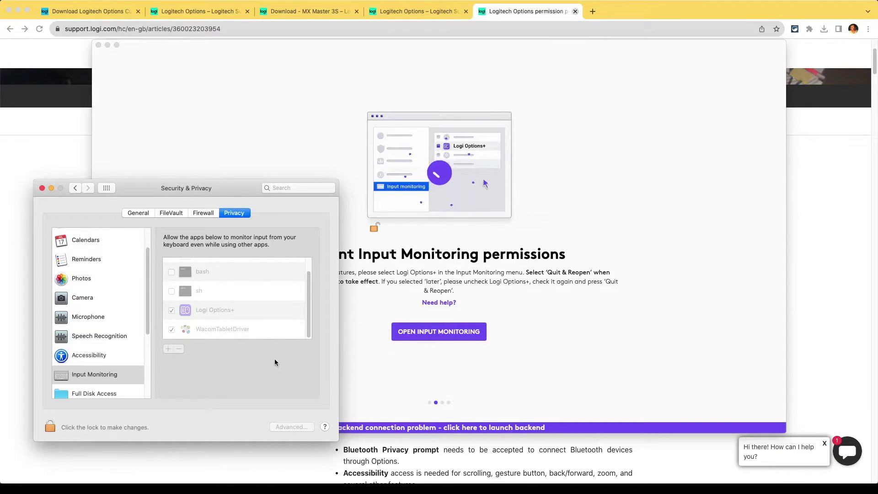
{"action": "left_click", "coordinate": [559, 326]}
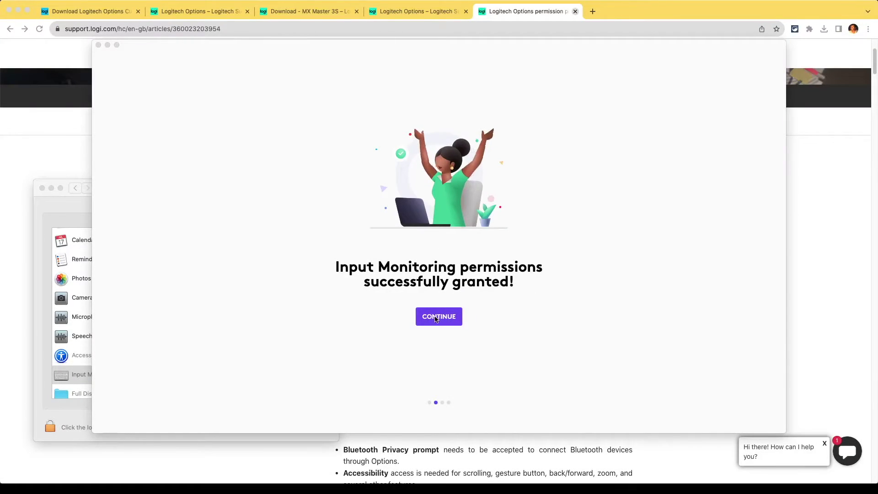
{"action": "left_click", "coordinate": [435, 319]}
Finish onboarding without sharing data or logging in, then add a device via Bluetooth
{"action": "left_click", "coordinate": [436, 318]}
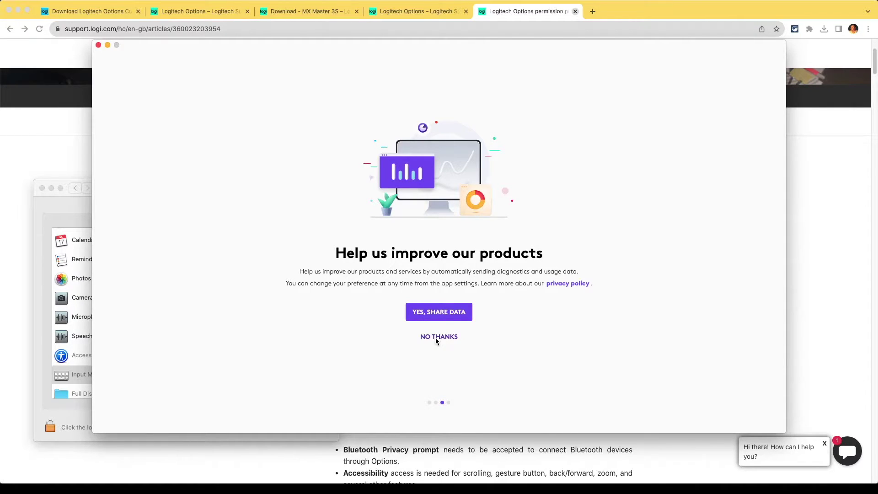
{"action": "left_click", "coordinate": [436, 338]}
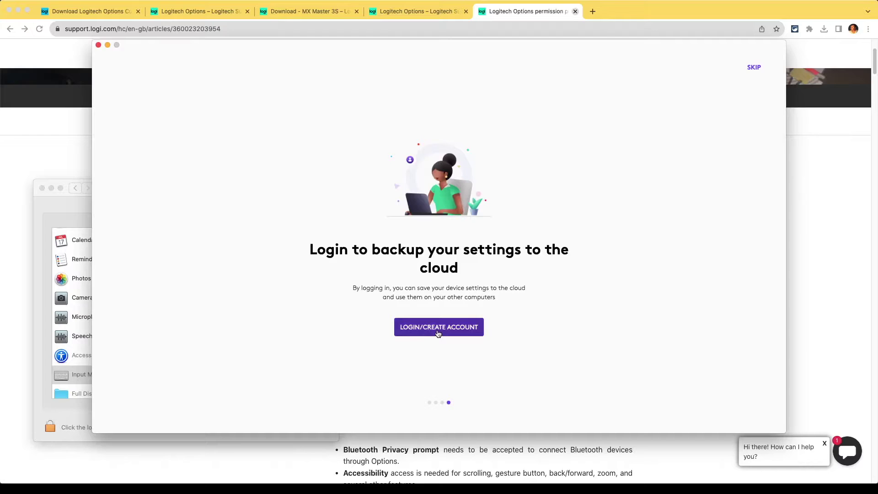
{"action": "left_click", "coordinate": [755, 68]}
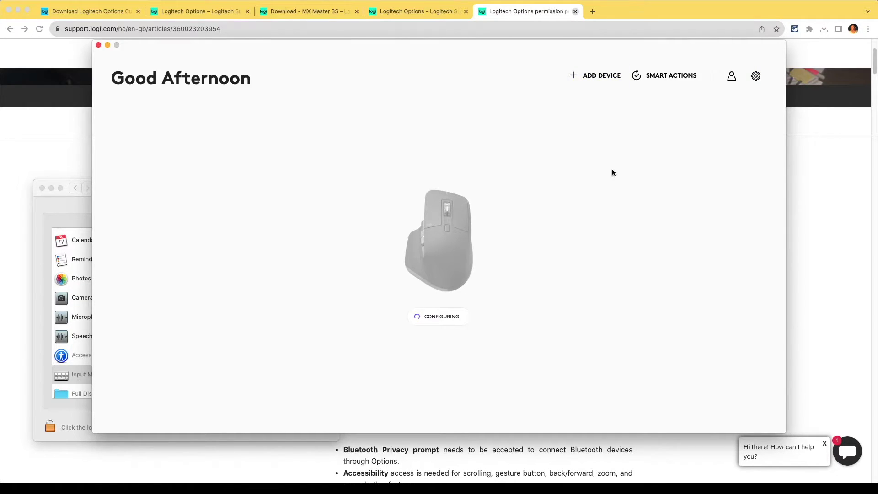
{"action": "left_click", "coordinate": [594, 75]}
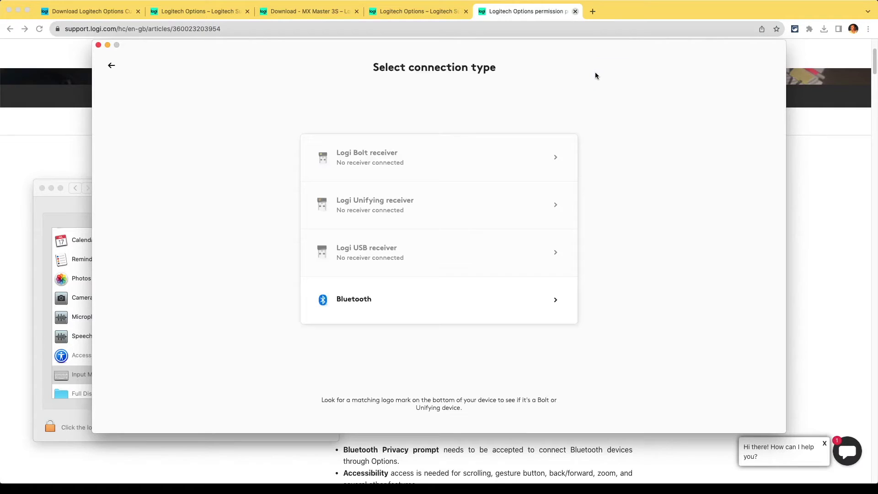
{"action": "left_click", "coordinate": [396, 302]}
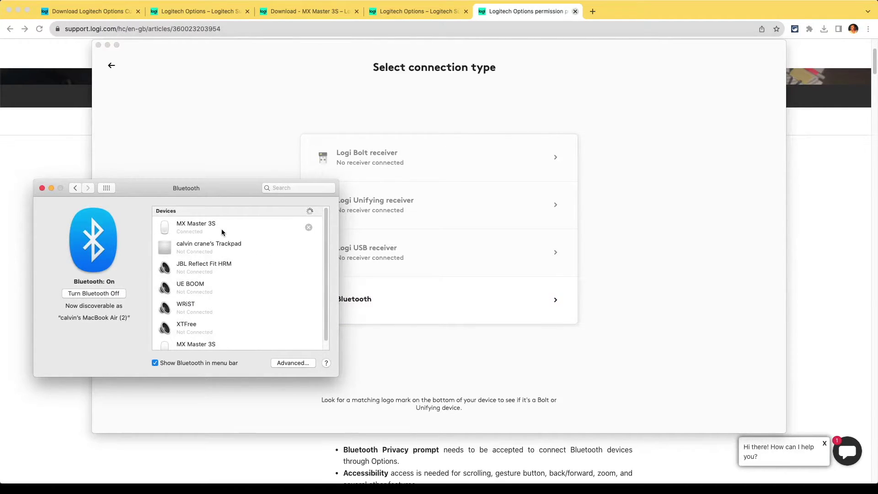
Remove the Not Connected duplicate MX Master 3S from Bluetooth devices and close Bluetooth settings
{"action": "left_click", "coordinate": [424, 287]}
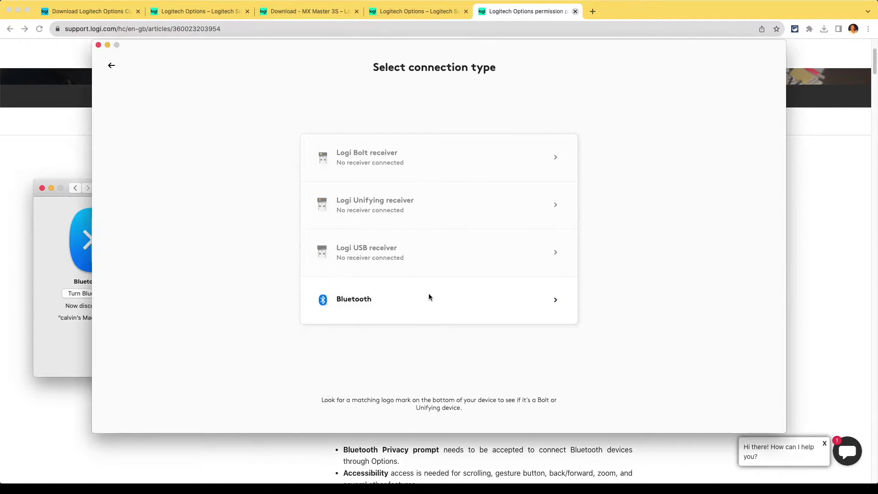
{"action": "left_click", "coordinate": [502, 316]}
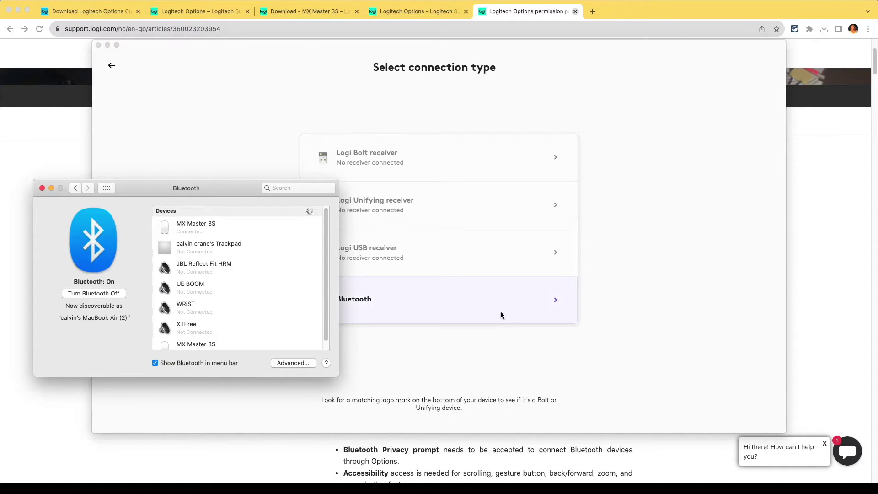
{"action": "scroll", "coordinate": [250, 300], "scroll_direction": "down", "scroll_amount": 1}
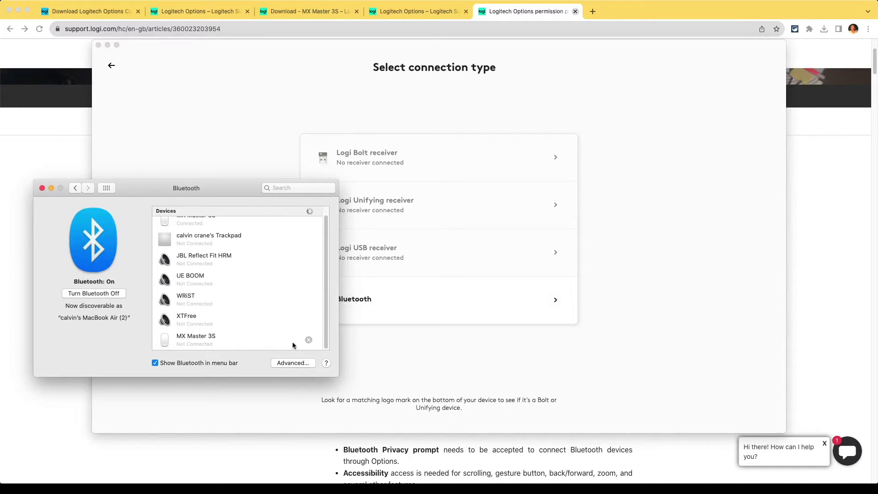
{"action": "left_click", "coordinate": [308, 339]}
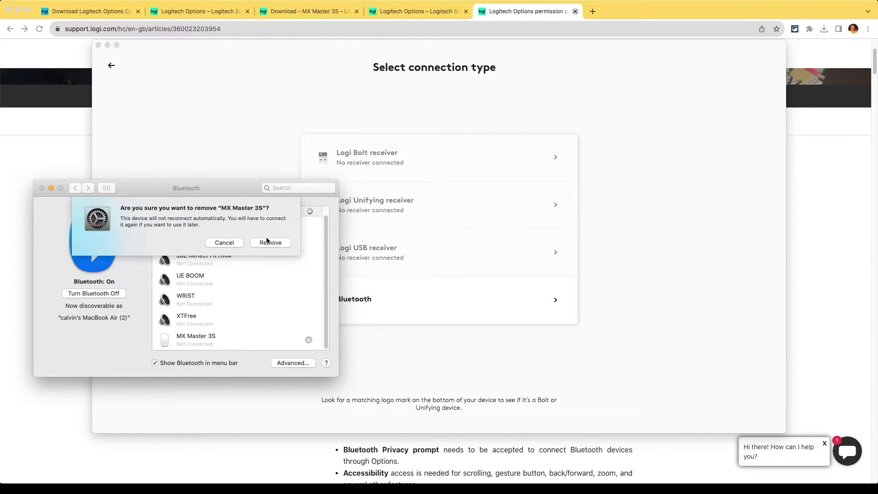
{"action": "left_click", "coordinate": [269, 242]}
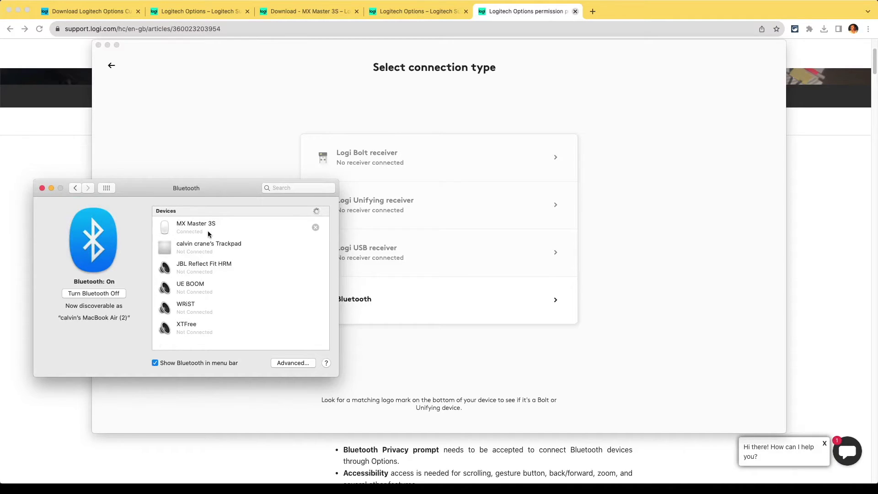
{"action": "left_click", "coordinate": [42, 188]}
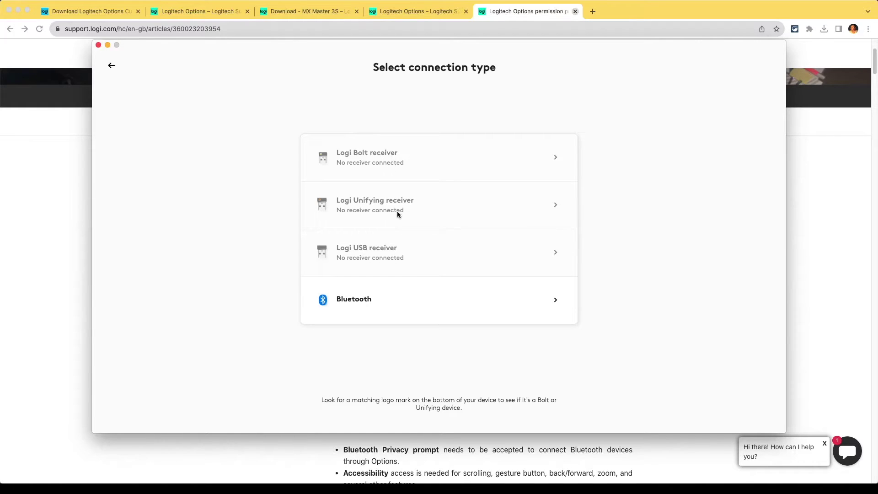
{"action": "left_click", "coordinate": [385, 298]}
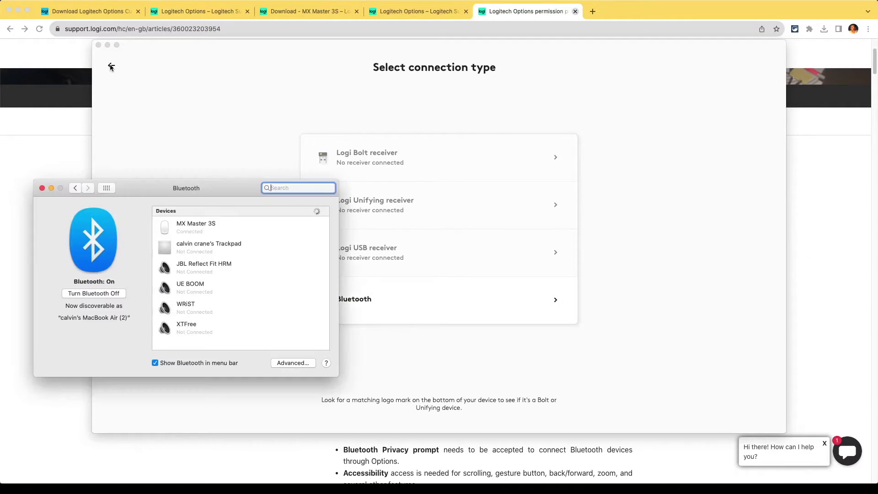
Return to the home screen showing MX Master 3S at 100% battery over Bluetooth
{"action": "mouse_move", "coordinate": [217, 228]}
{"action": "left_click", "coordinate": [230, 124]}
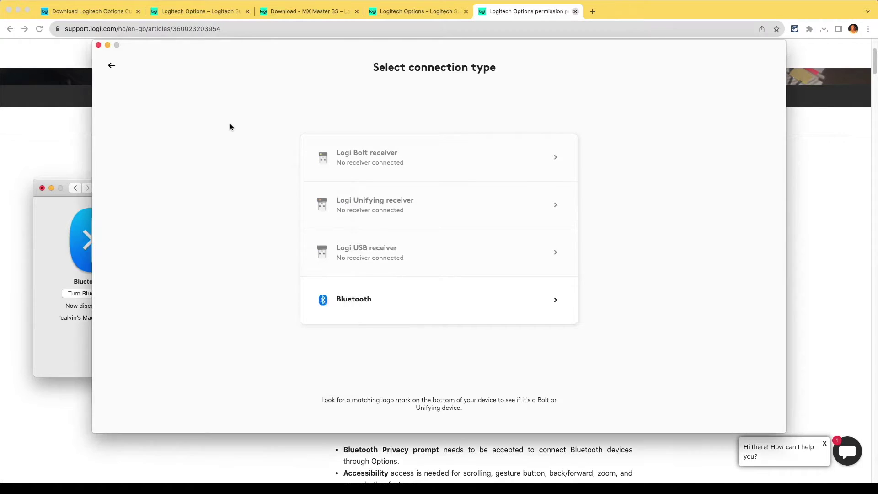
{"action": "left_click", "coordinate": [112, 67]}
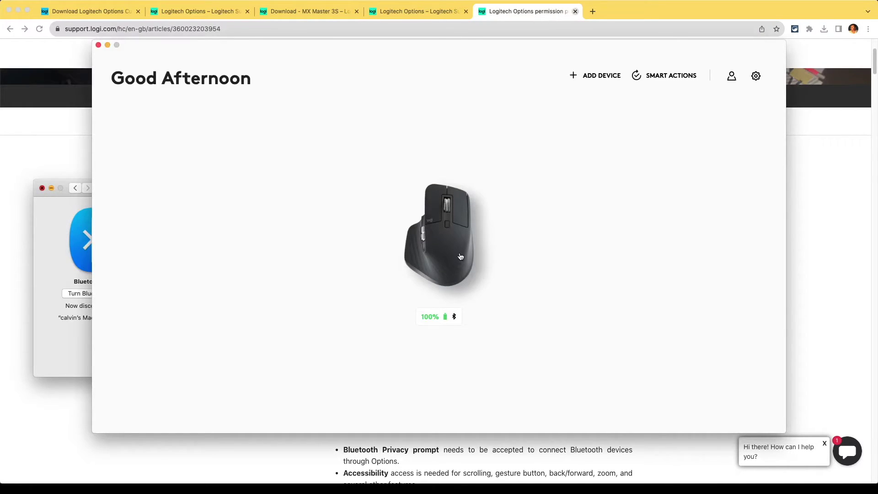
{"action": "left_click", "coordinate": [585, 79]}
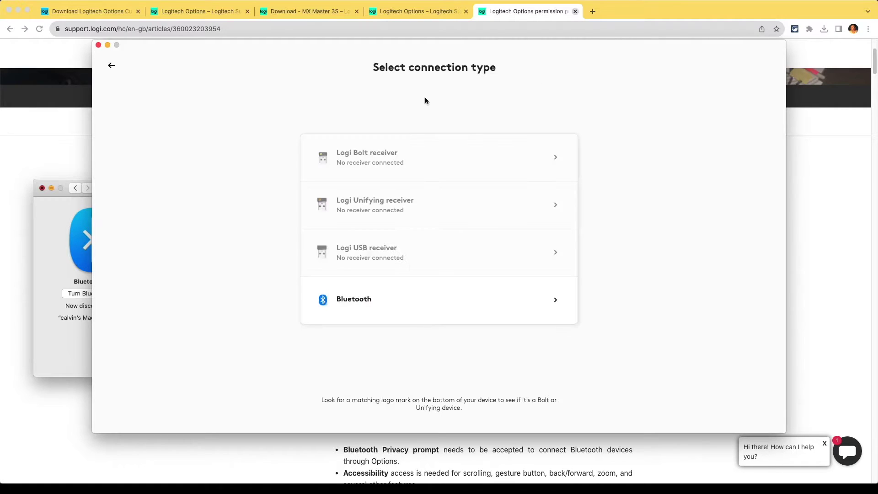
{"action": "left_click", "coordinate": [109, 66]}
Open the MX Master 3S guided setup and adjust pointer speed to about 63%
{"action": "mouse_move", "coordinate": [438, 319]}
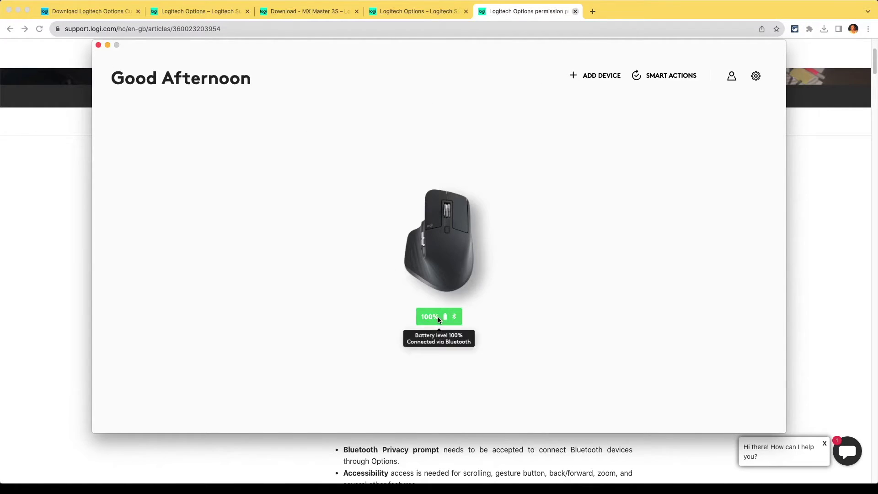
{"action": "left_click", "coordinate": [442, 223]}
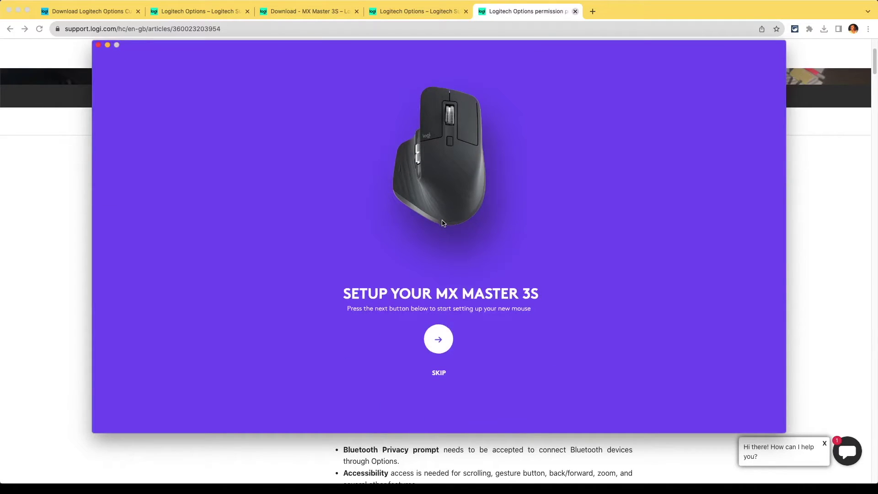
{"action": "left_click", "coordinate": [438, 338]}
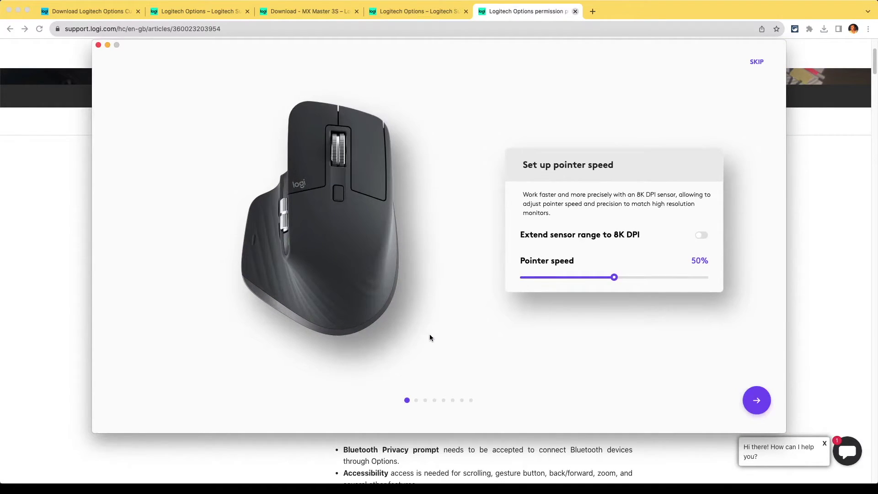
{"action": "left_click", "coordinate": [672, 277]}
{"action": "left_click", "coordinate": [648, 278]}
{"action": "left_click_drag", "start_coordinate": [648, 277], "coordinate": [639, 277]}
Turn on Extend sensor range to 8K DPI and set pointer speed to 1650 DPI
{"action": "left_click", "coordinate": [702, 235]}
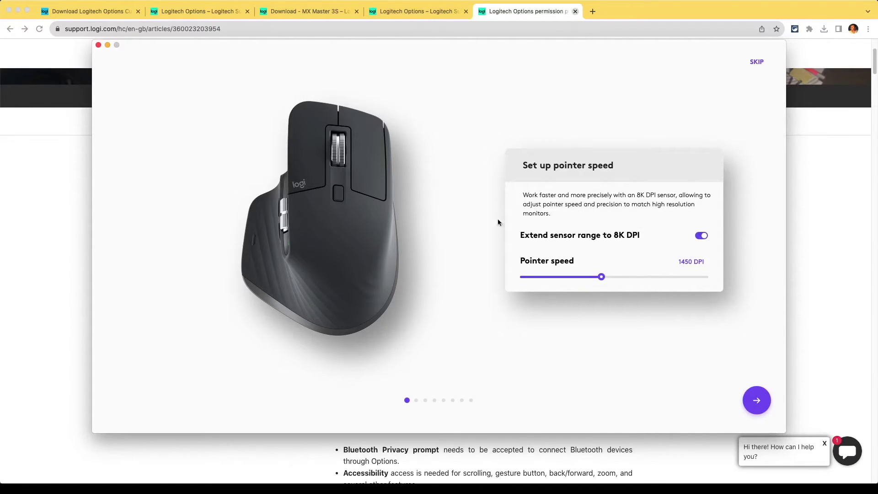
{"action": "left_click", "coordinate": [645, 279]}
{"action": "left_click", "coordinate": [591, 277]}
{"action": "left_click", "coordinate": [571, 277]}
{"action": "left_click", "coordinate": [589, 277]}
{"action": "left_click", "coordinate": [607, 277]}
{"action": "left_click", "coordinate": [756, 401]}
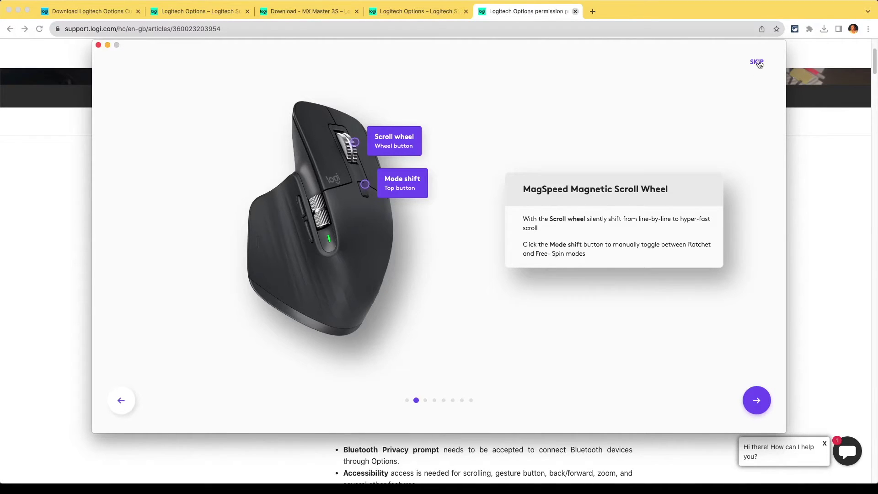
Advance past the MagSpeed Magnetic Scroll Wheel slide to Customize thumb wheel
{"action": "left_click", "coordinate": [756, 400]}
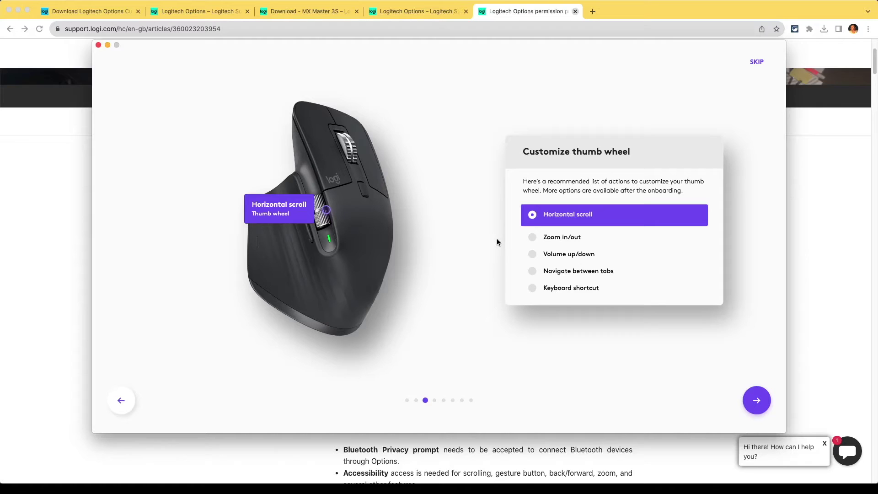
Set the thumb wheel to Navigate between tabs instead of zoom
{"action": "left_click", "coordinate": [562, 244]}
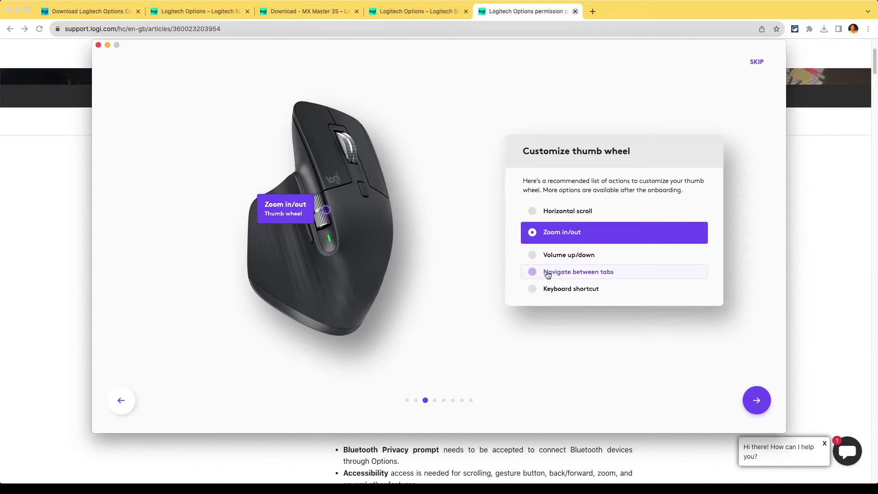
{"action": "left_click", "coordinate": [531, 272]}
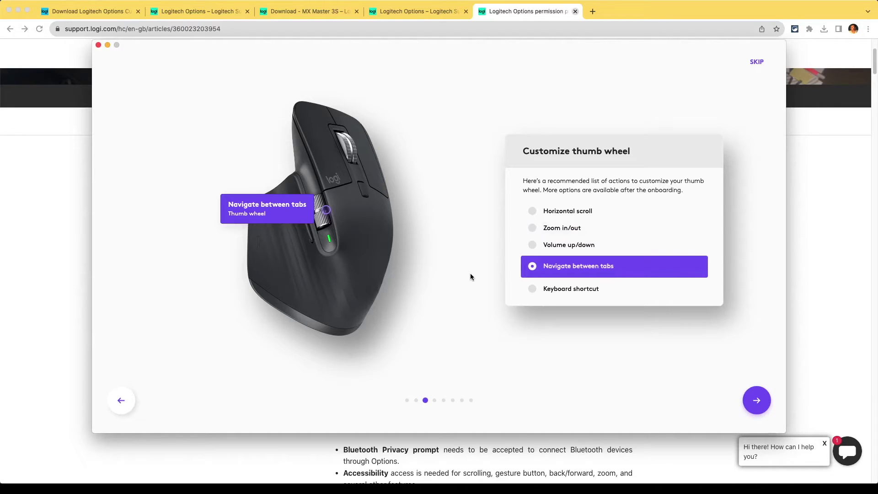
{"action": "left_click", "coordinate": [757, 401]}
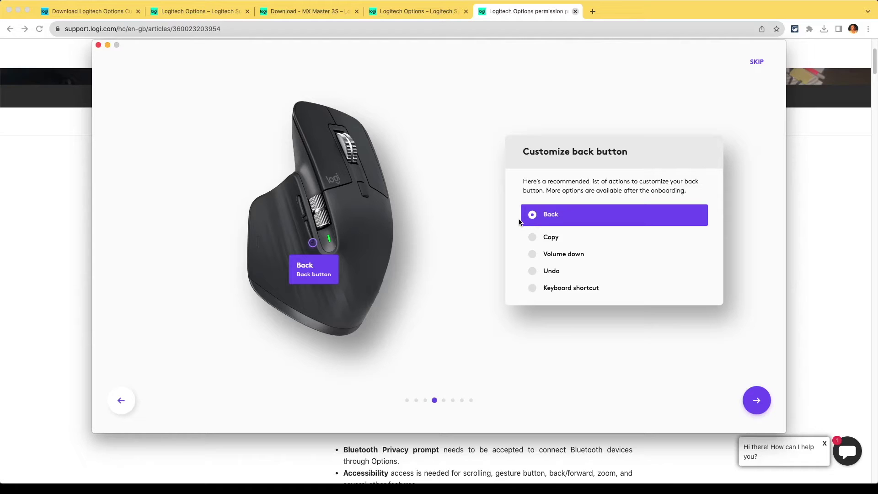
Assign Copy to the back button and Paste to the forward button
{"action": "left_click", "coordinate": [554, 239]}
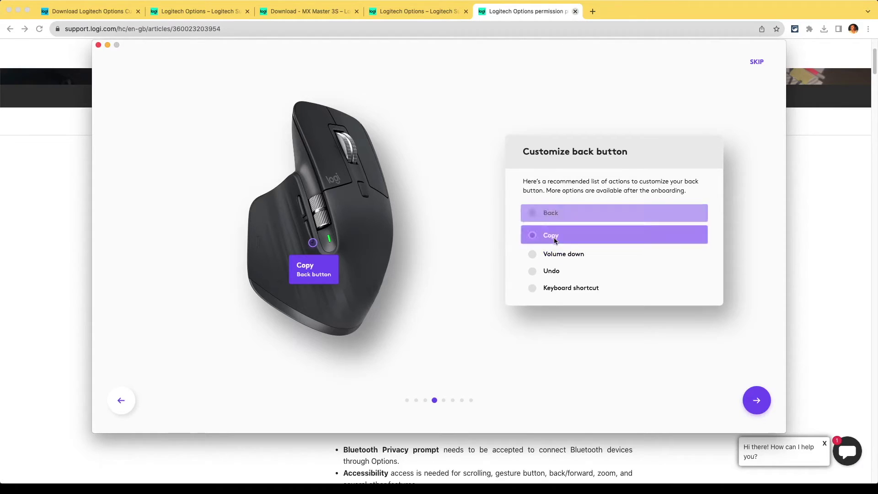
{"action": "left_click", "coordinate": [758, 402]}
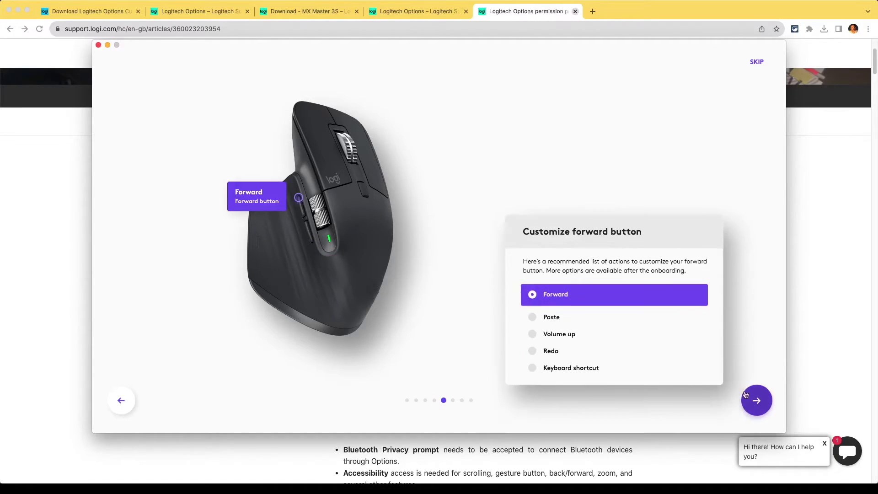
{"action": "left_click", "coordinate": [551, 243]}
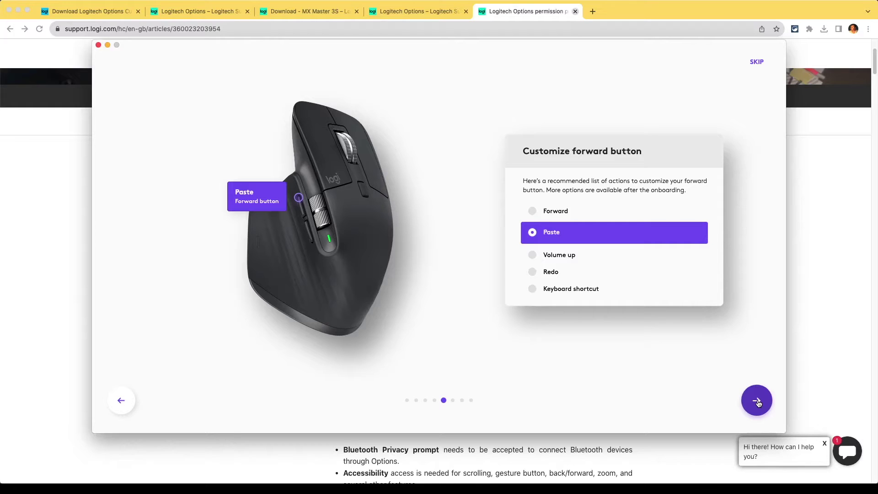
{"action": "left_click", "coordinate": [758, 402]}
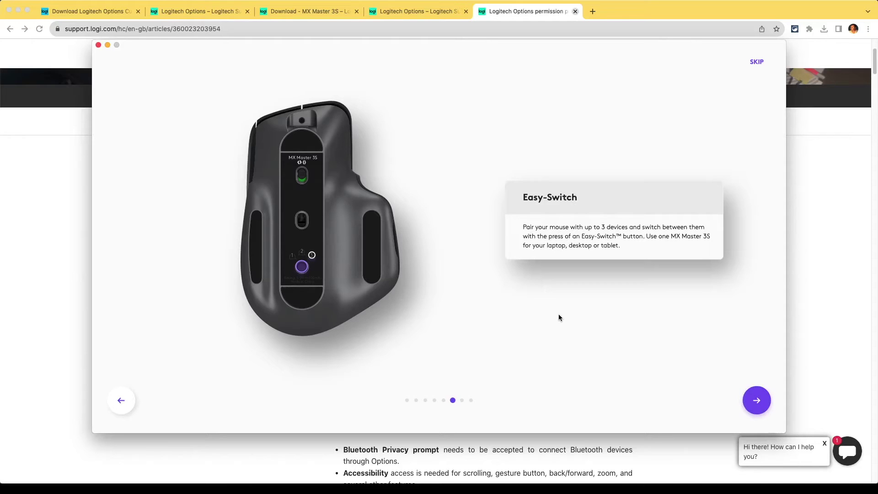
Advance from the Easy-Switch slide to the Gestures slide
{"action": "left_click", "coordinate": [757, 402]}
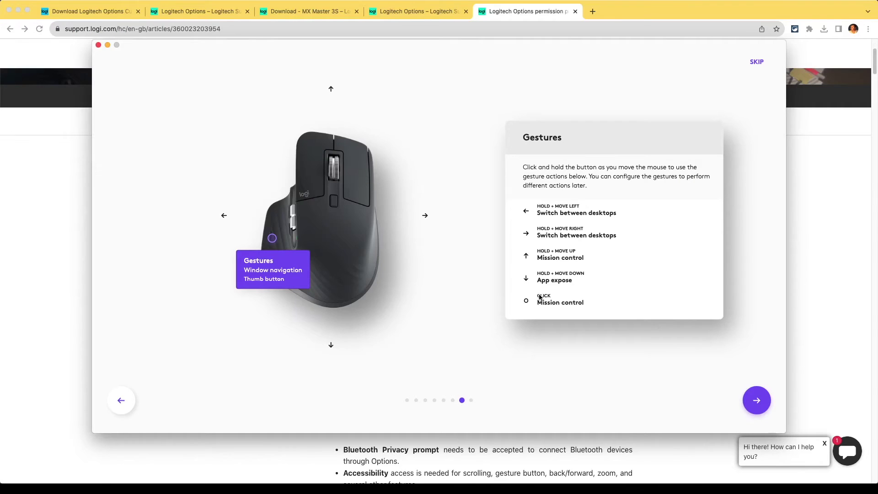
Advance from the Gestures slide to Setup app-specific customizations
{"action": "left_click", "coordinate": [750, 401]}
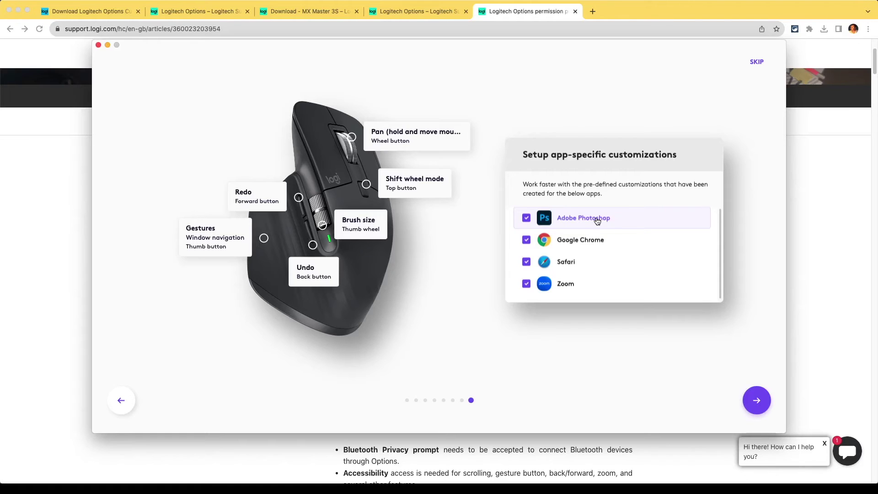
Uncheck and re-check Google Chrome, keeping Photoshop, Chrome, Safari and Zoom selected
{"action": "left_click", "coordinate": [592, 247]}
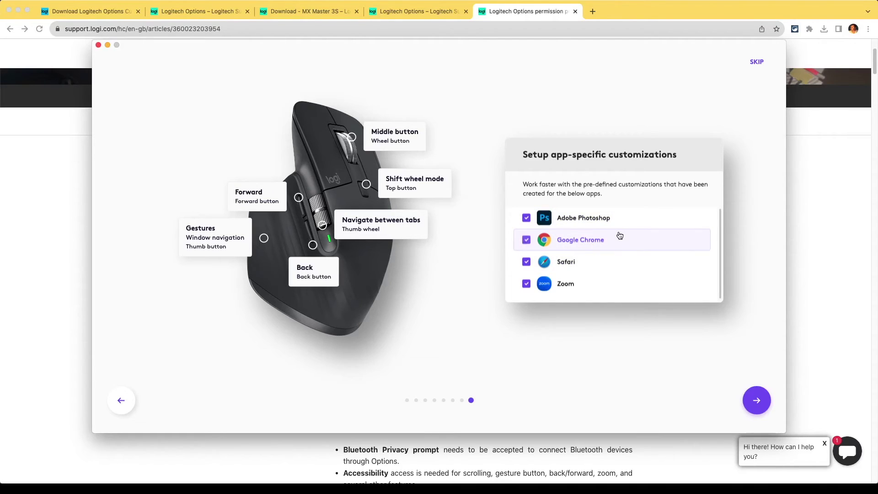
{"action": "left_click", "coordinate": [585, 245]}
Create the app-specific custom settings, authorising them with the macOS account password, and return to Options
{"action": "left_click", "coordinate": [755, 401]}
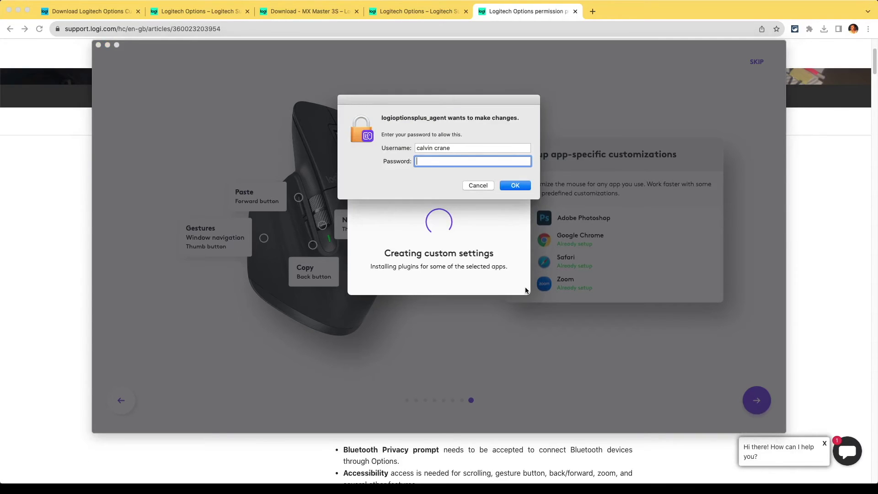
{"action": "type", "text": "•••••••••••"}
{"action": "key", "text": "Return"}
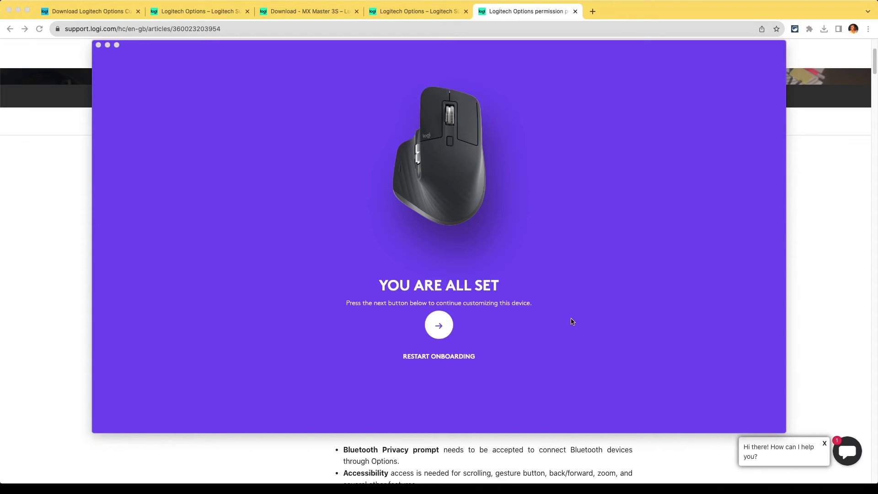
{"action": "left_click", "coordinate": [439, 324]}
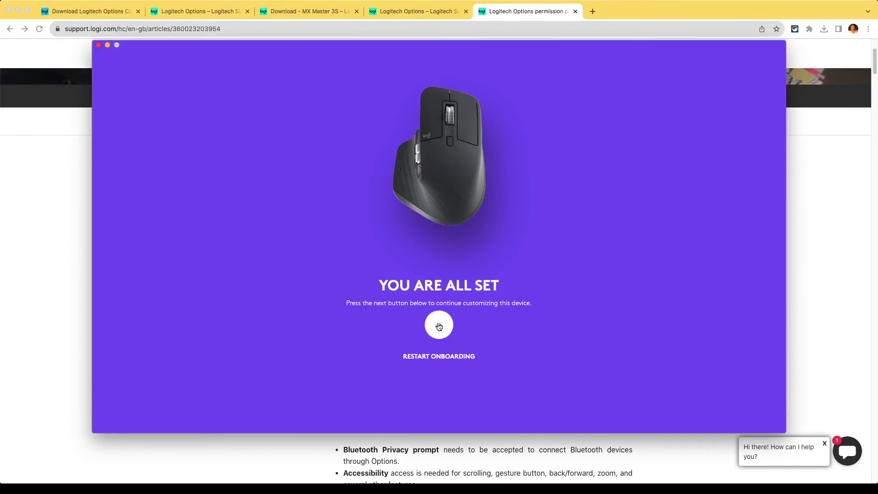
Leave the all-set screen and view the MX Master 3S point and scroll settings (50% wheel, 1650 DPI)
{"action": "left_click", "coordinate": [439, 325]}
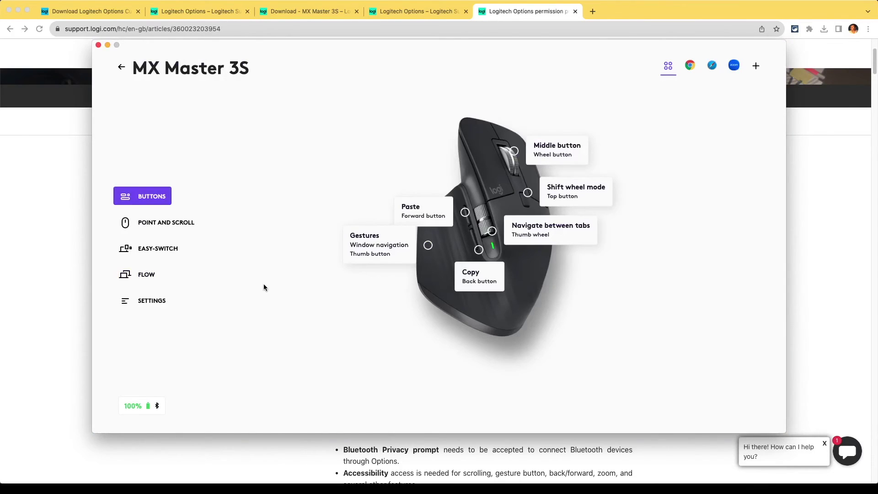
{"action": "left_click", "coordinate": [158, 224]}
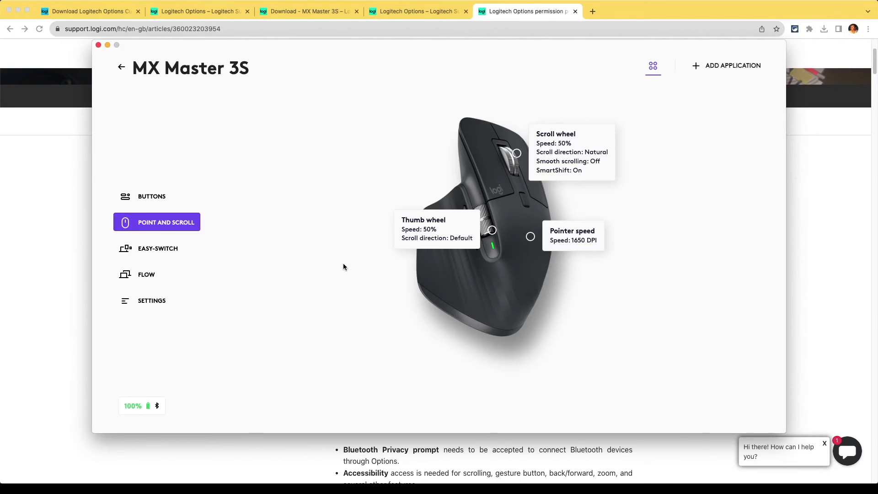
Compare the scroll wheel and thumb wheel settings, ending on thumb wheel speed 50%, Default direction
{"action": "left_click", "coordinate": [421, 233]}
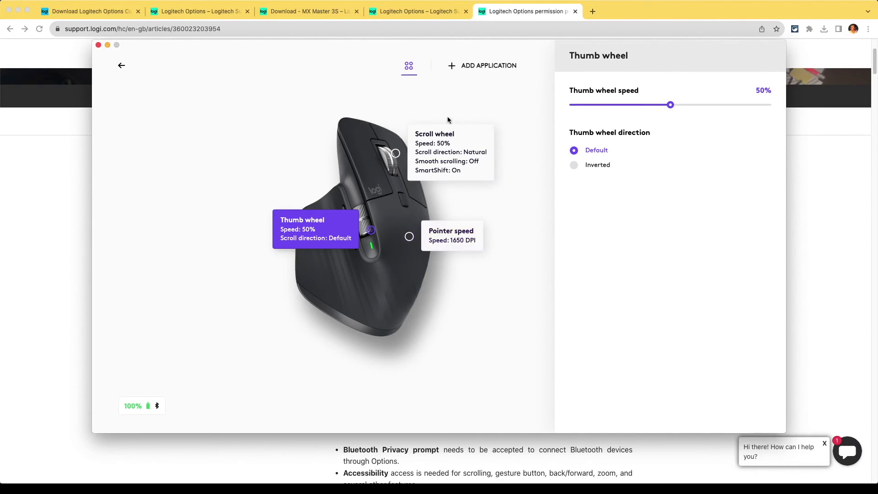
{"action": "left_click", "coordinate": [440, 146]}
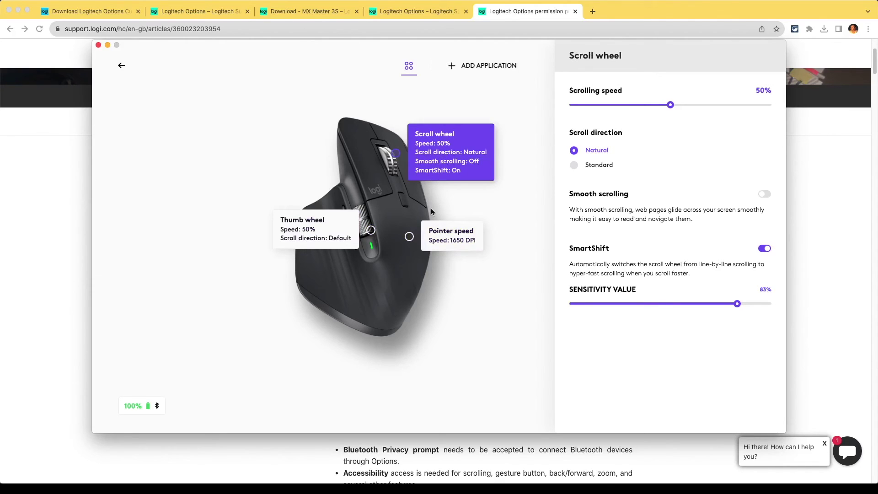
{"action": "left_click", "coordinate": [312, 227]}
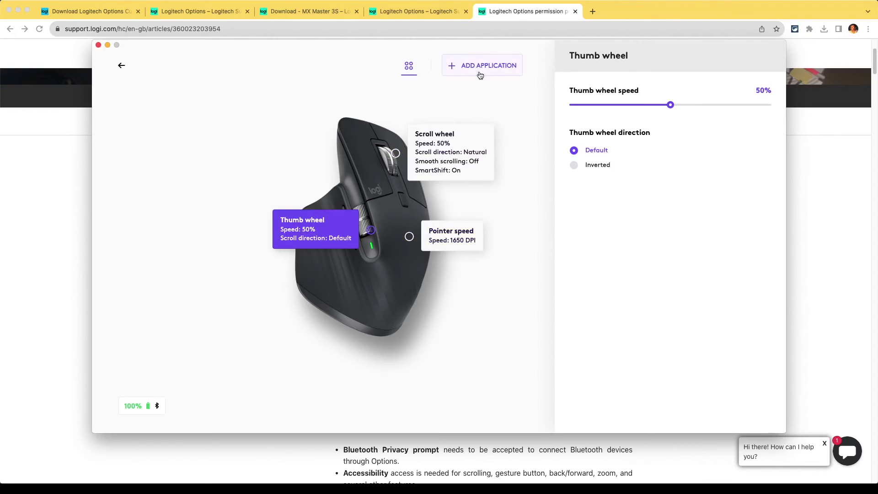
Browse the app-specific applications list, then view the button assignments and Easy-Switch paired computers
{"action": "left_click", "coordinate": [467, 64]}
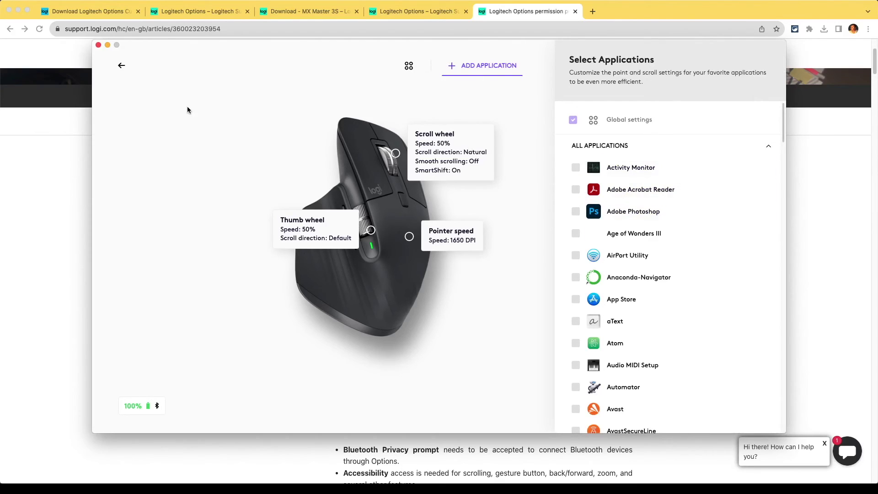
{"action": "left_click", "coordinate": [122, 65]}
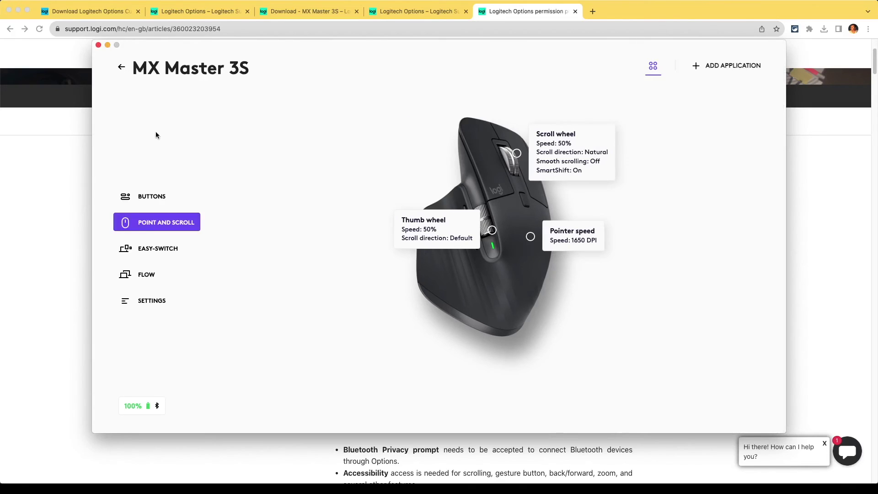
{"action": "left_click", "coordinate": [153, 196]}
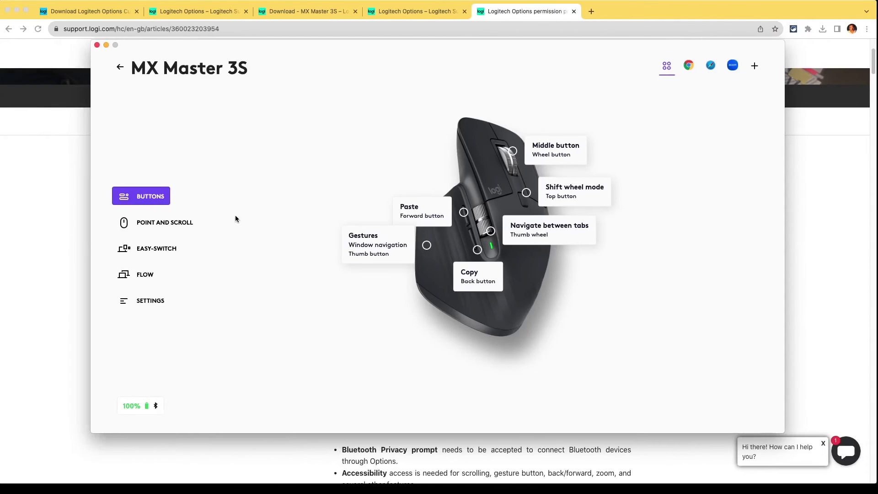
{"action": "left_click", "coordinate": [155, 253]}
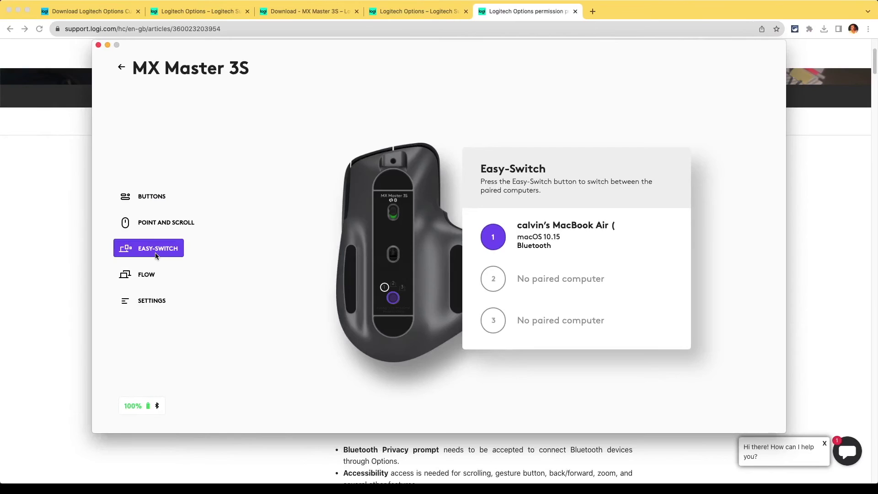
Open the Welcome to Logi Flow introduction page
{"action": "left_click", "coordinate": [157, 276]}
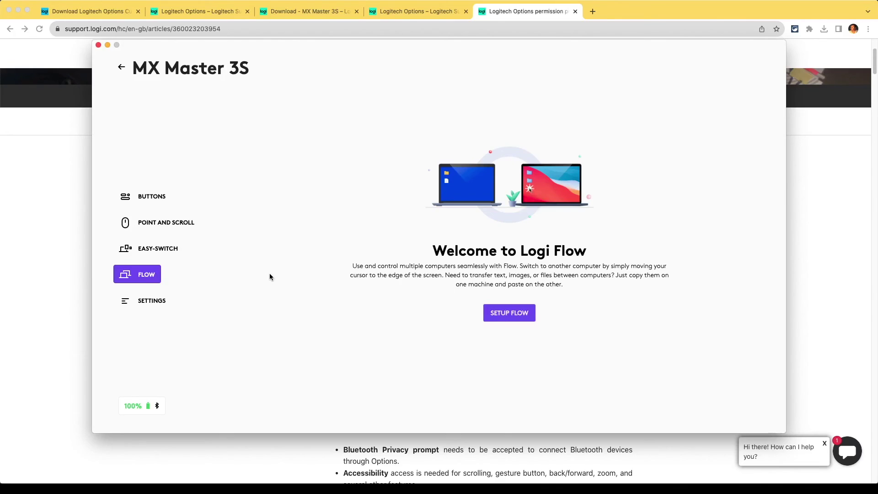
View the MX Master 3S settings on firmware 22.1.6 and start a firmware update check
{"action": "left_click", "coordinate": [151, 302]}
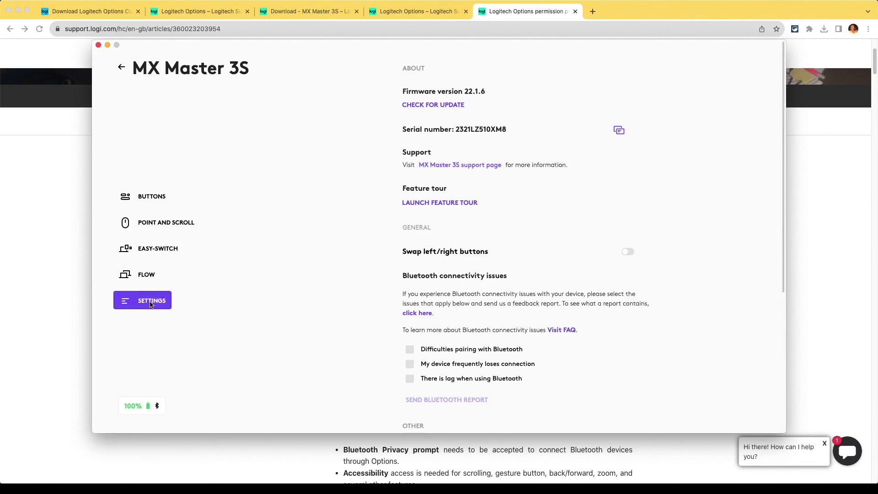
{"action": "left_click", "coordinate": [427, 107]}
Run the Firmware Update Tool past its welcome and Bluetooth-connection screens until device detection
{"action": "left_click", "coordinate": [448, 204]}
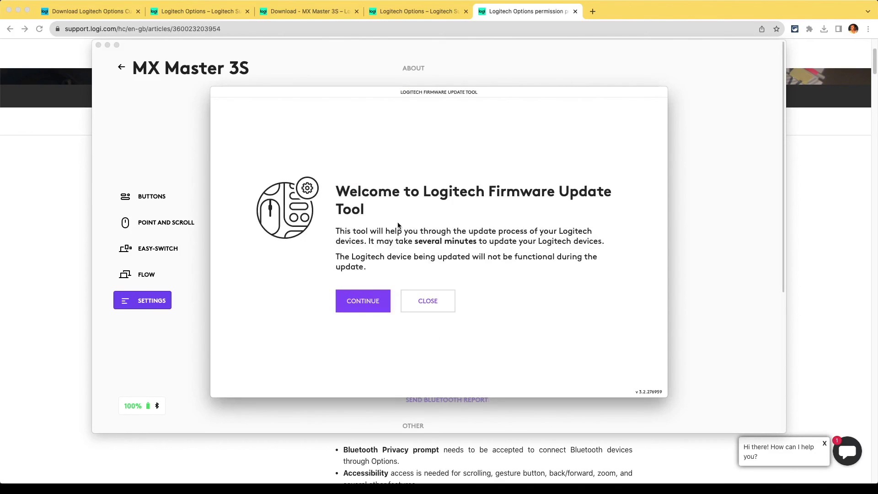
{"action": "left_click", "coordinate": [360, 302]}
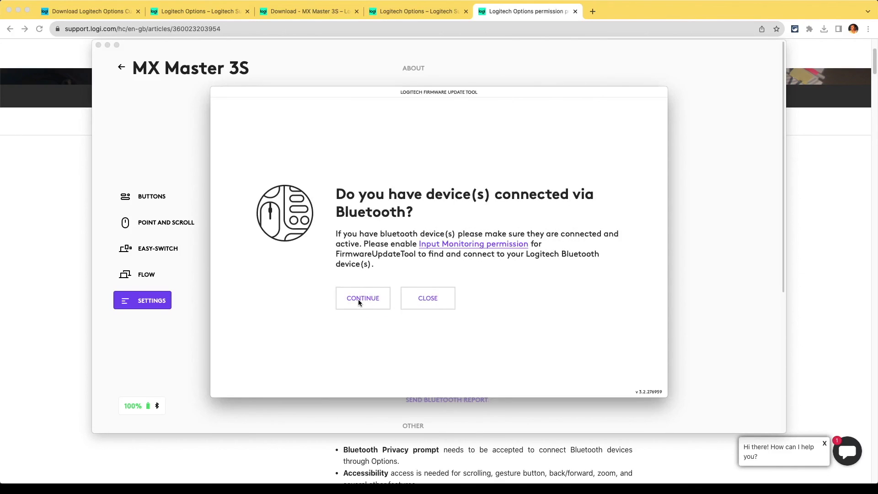
{"action": "left_click", "coordinate": [358, 299]}
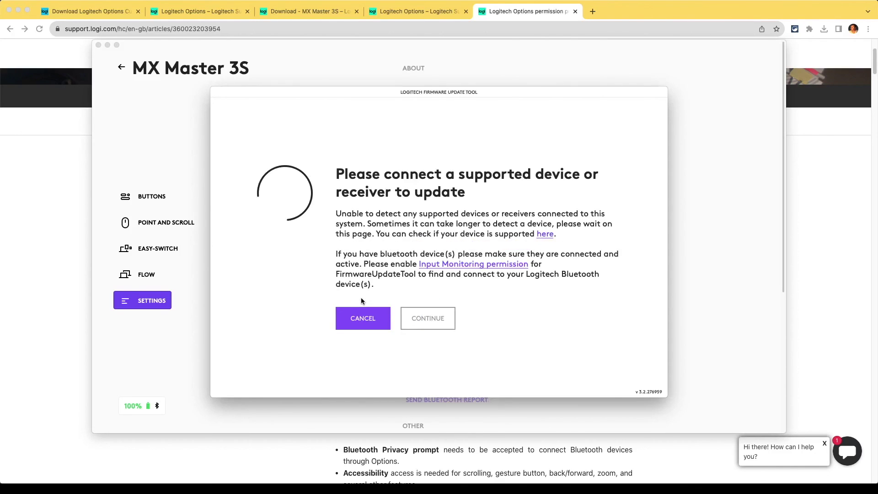